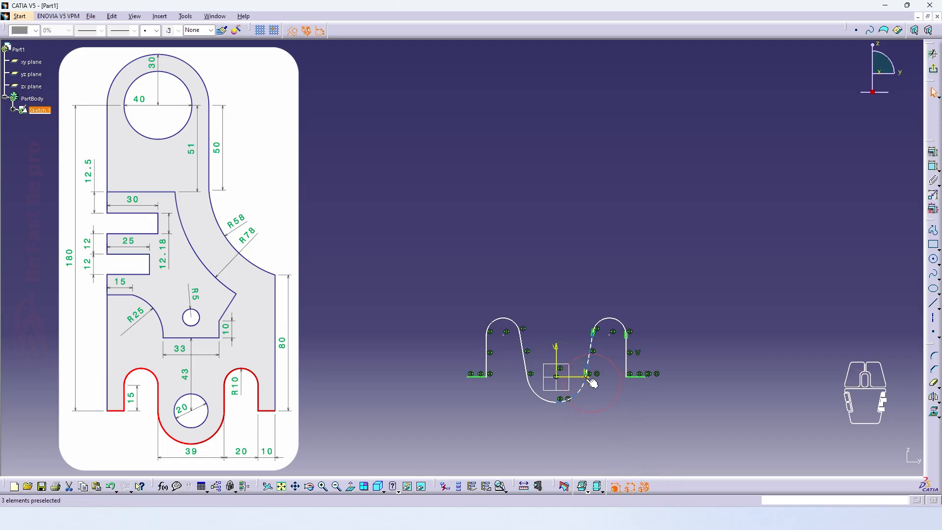
- Constrain the slanted inner line of the slot nearest the H axis arrow to vertical and hide the geometrical constraint symbols
mouse_move(587, 378)
mouse_down()
mouse_move(600, 382)
mouse_move(592, 368)
mouse_up()
click(593, 357)
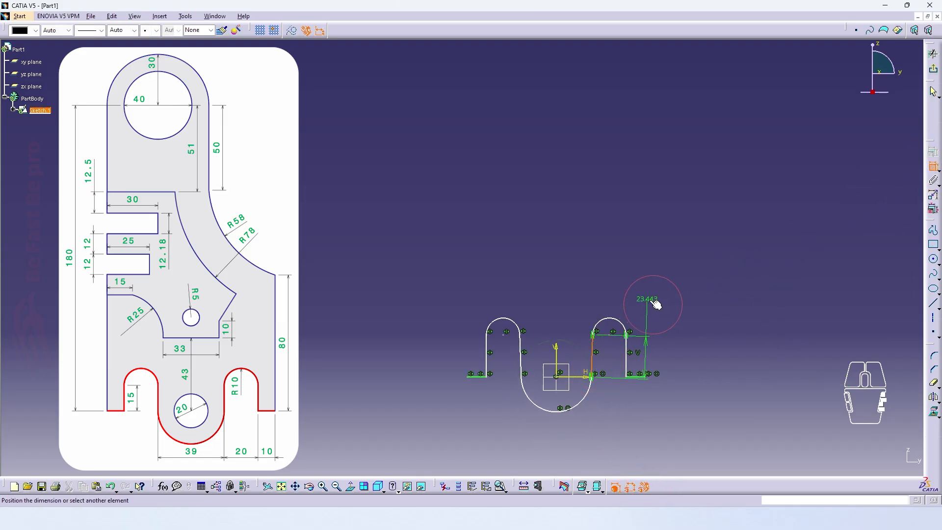
right_click(650, 301)
click(679, 369)
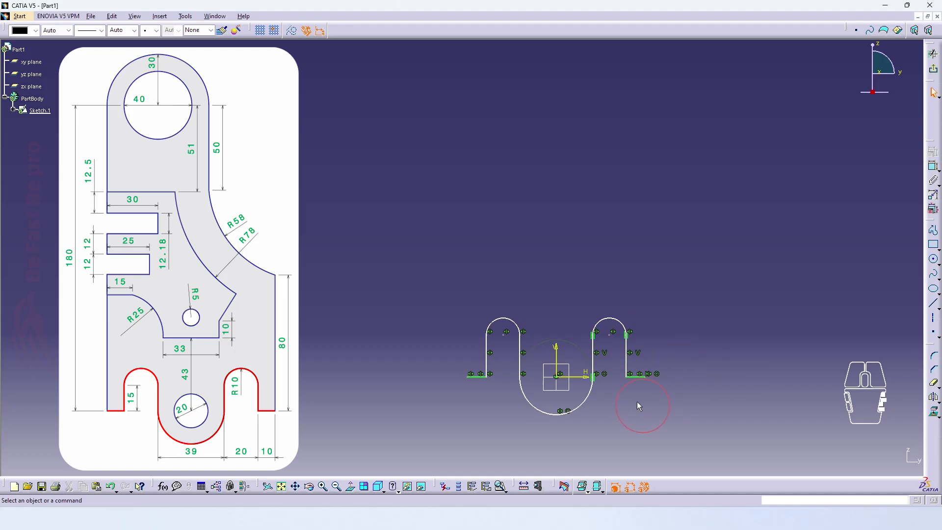
mouse_move(593, 369)
mouse_down()
mouse_move(585, 367)
mouse_move(595, 367)
mouse_up()
click(643, 486)
middle_drag(643, 436, 609, 360)
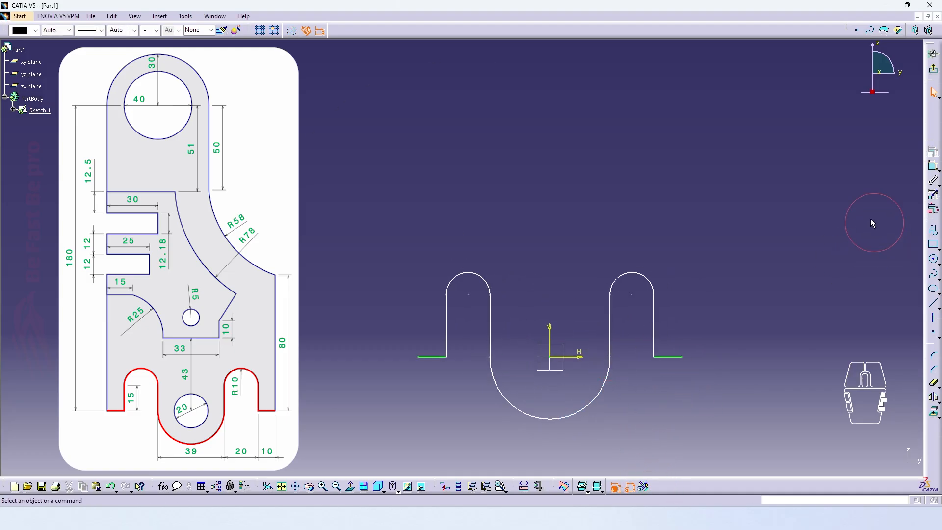
- Dimension the foot's length, the adjacent slot's width, the distance between the two inner lines and the opposite slot's straight side
click(931, 167)
click(659, 344)
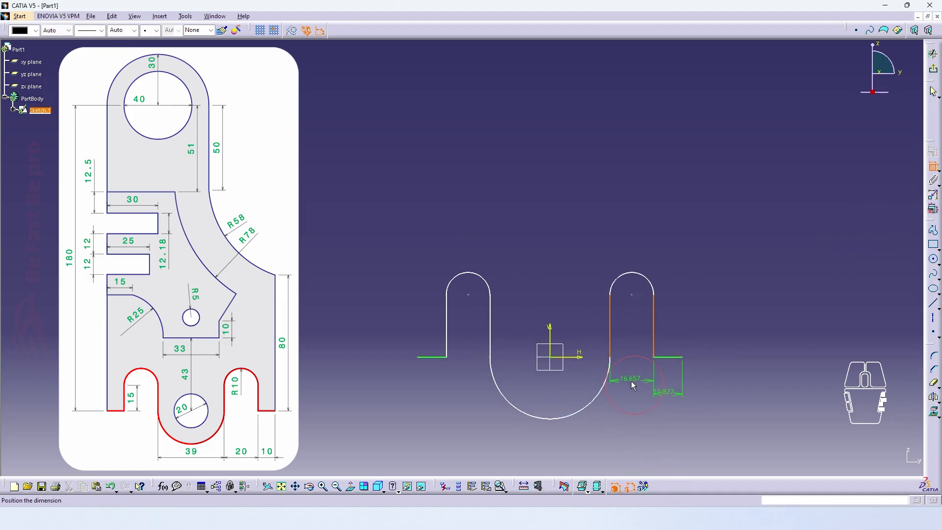
click(633, 386)
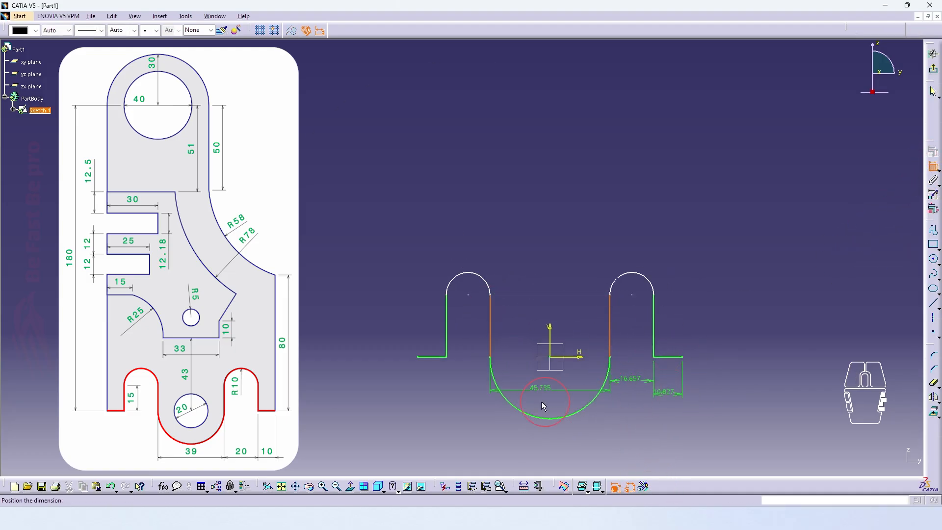
- Set the slot side length to 15 mm, inner line distance to 39 mm, slot width to 20 mm and foot length to 10 mm
click(933, 211)
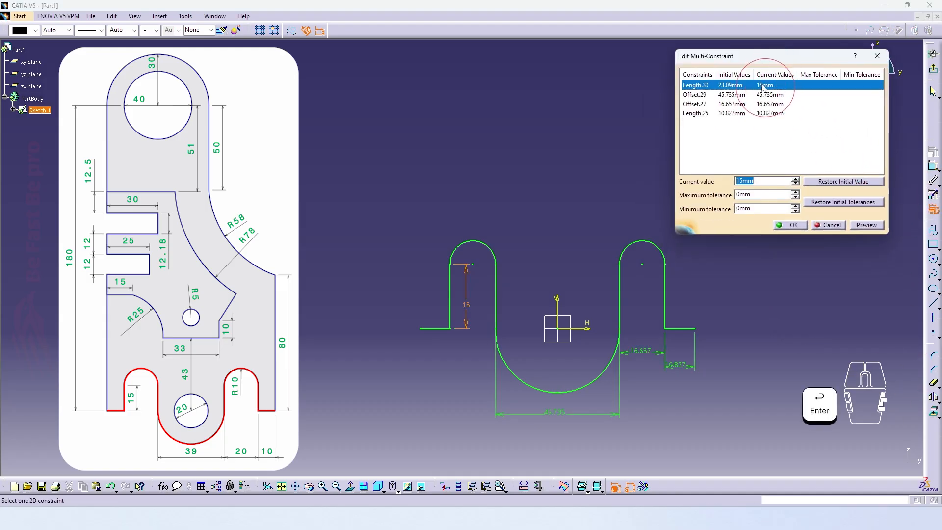
click(767, 104)
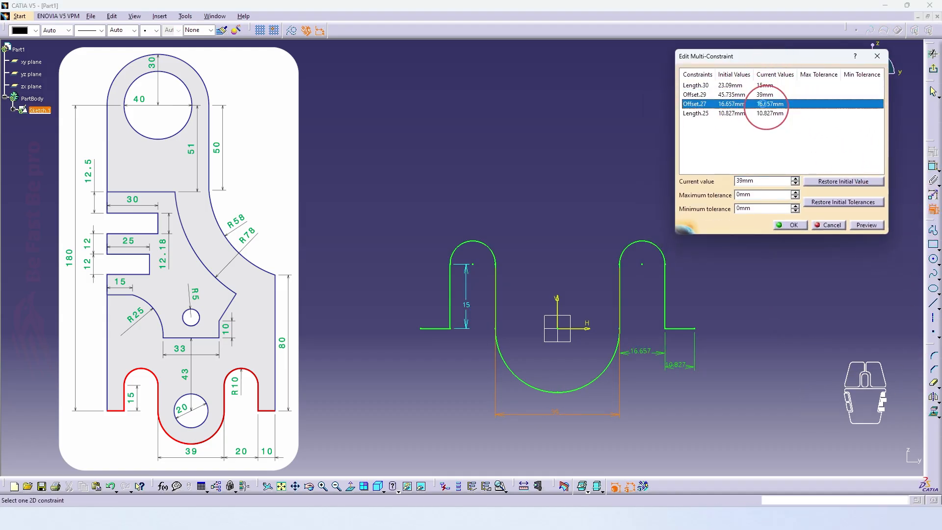
text(20)
click(765, 113)
text(10)
click(791, 225)
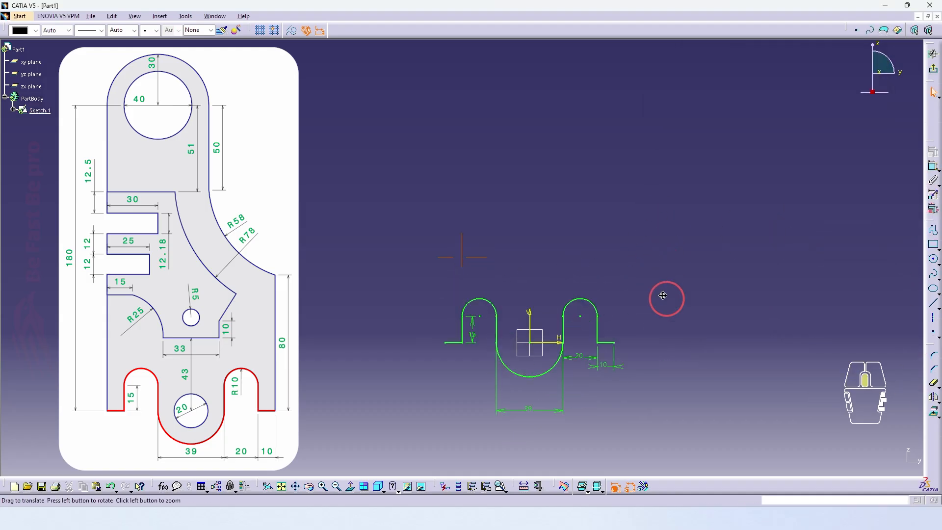
- Align the 39, 20 and 10 mm dimensions in one row beneath the profile
middle_drag(663, 295, 663, 279)
drag(564, 442, 564, 419)
drag(610, 383, 610, 419)
drag(638, 392, 644, 418)
middle_drag(712, 387, 717, 373)
- Sketch the long vertical edge up from the open foot end, with two rectangular notches about 16 and 22 mm deep and 9.5 mm high
click(932, 234)
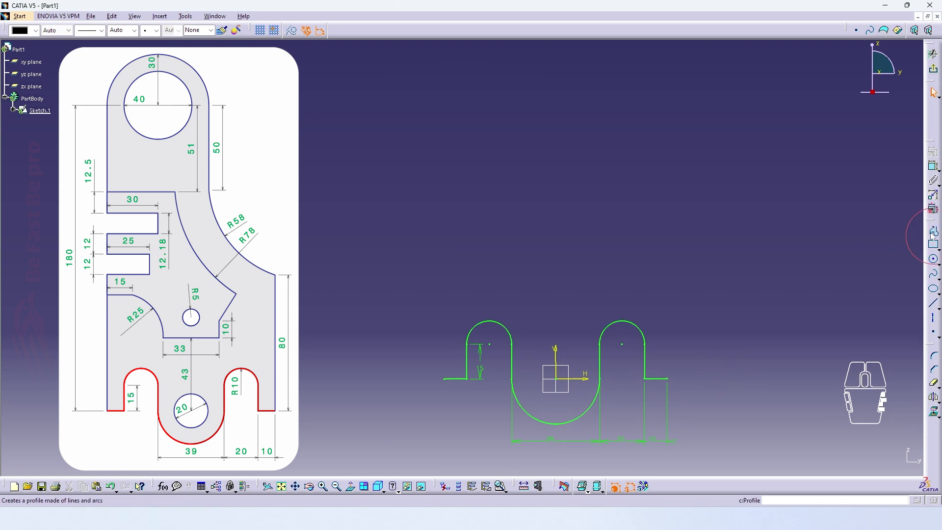
click(444, 379)
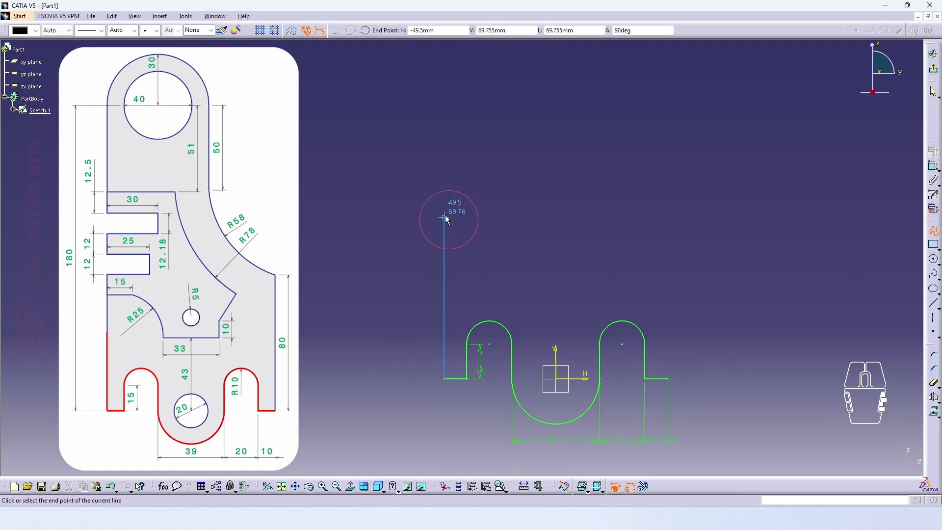
click(444, 198)
click(480, 198)
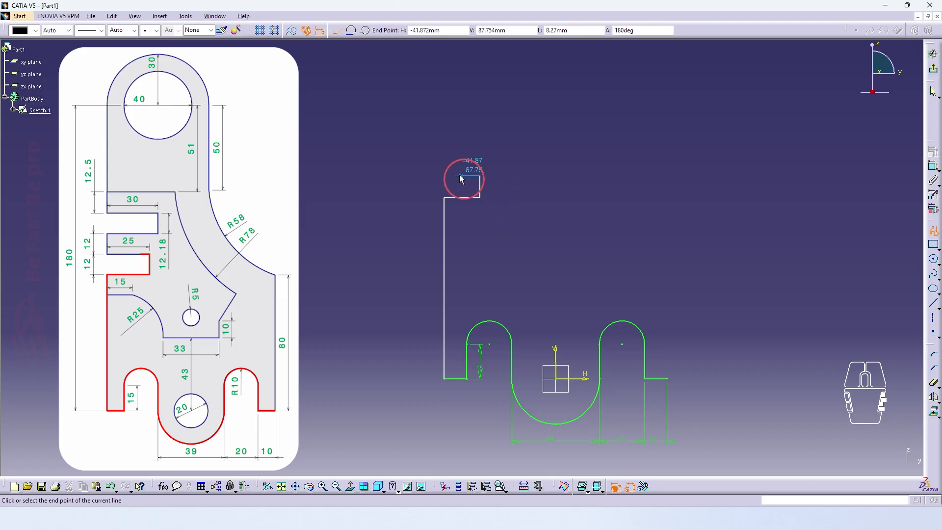
click(444, 147)
click(494, 147)
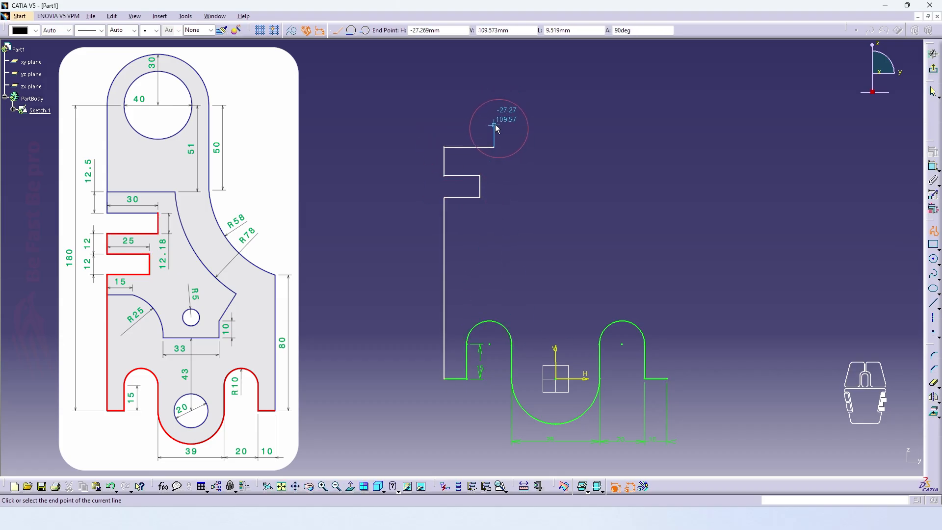
click(494, 125)
click(444, 125)
- Close the outline with a tangent top arc about R28, a vertical edge about 24 mm, a tangent arc about R57 and an edge about 62 mm
middle_drag(445, 108, 450, 139)
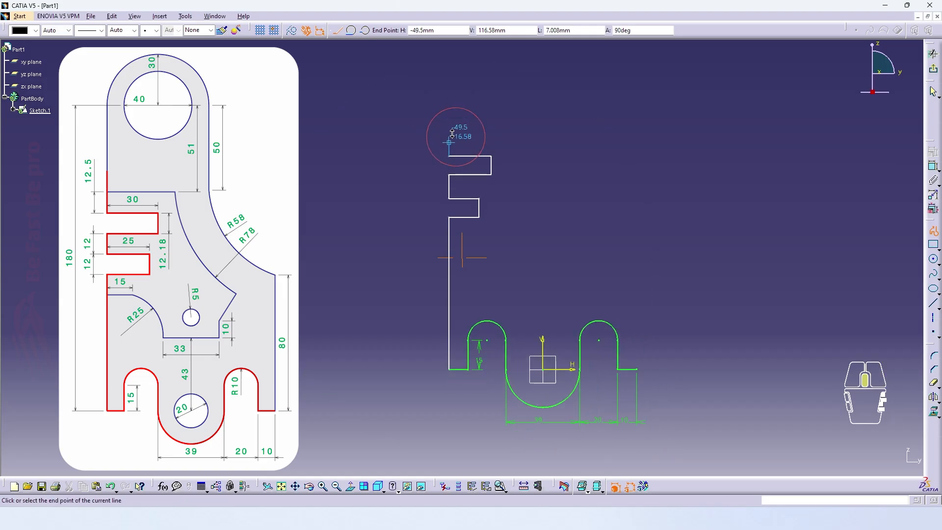
drag(449, 95, 575, 98)
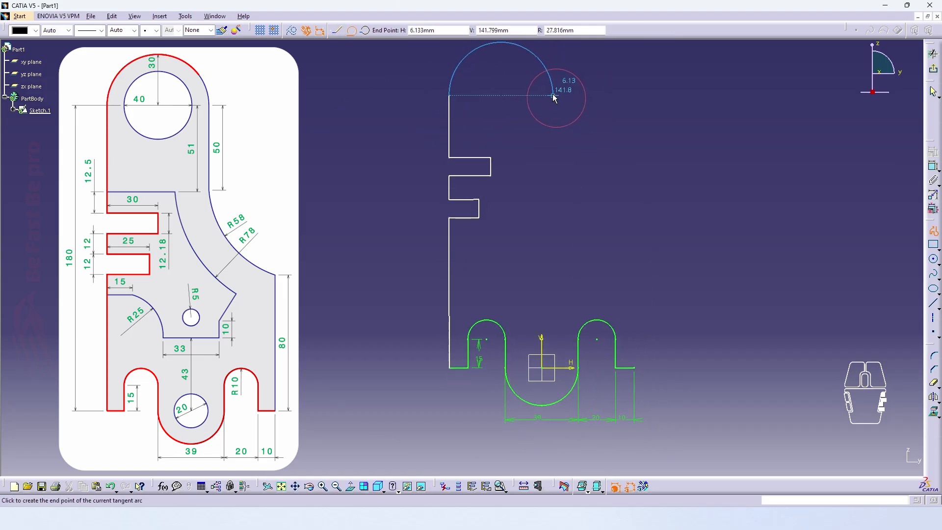
click(553, 94)
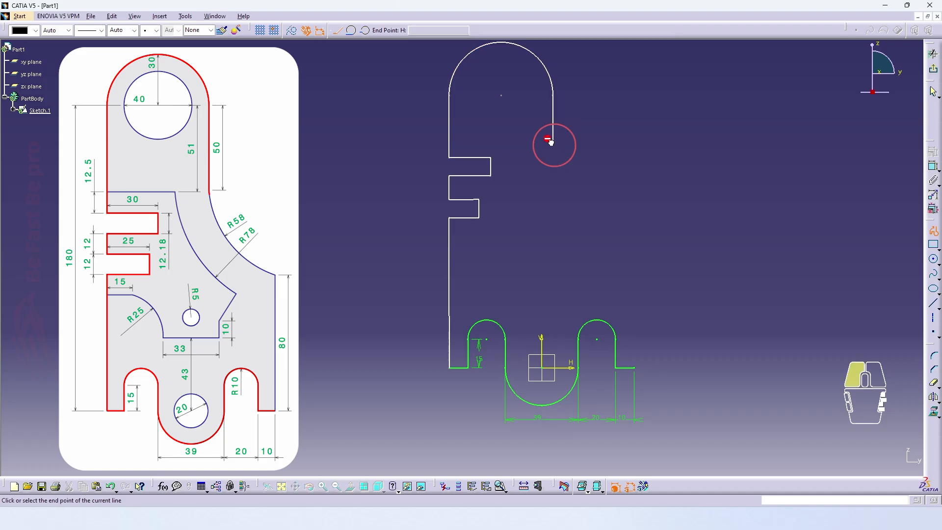
drag(553, 142, 635, 248)
click(635, 248)
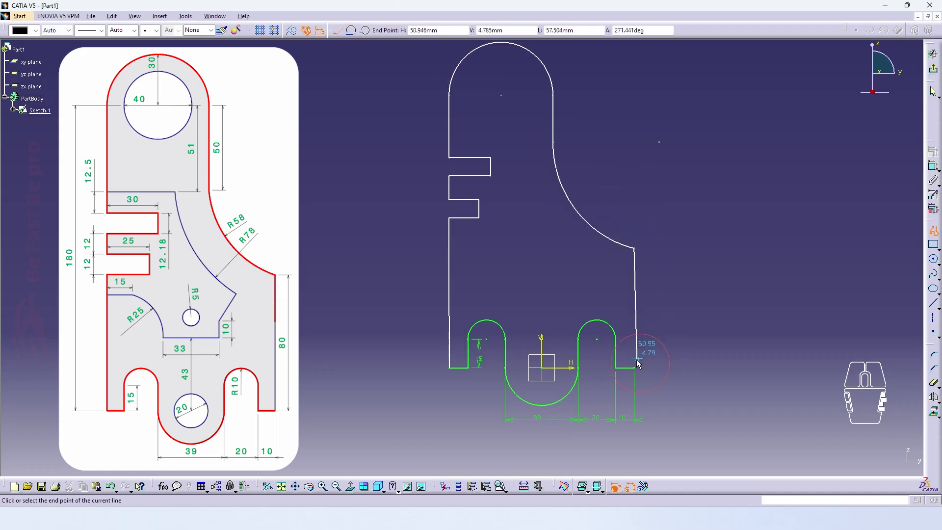
click(634, 368)
mouse_move(634, 367)
middle_down()
mouse_move(694, 311)
mouse_move(682, 316)
middle_up()
click(768, 275)
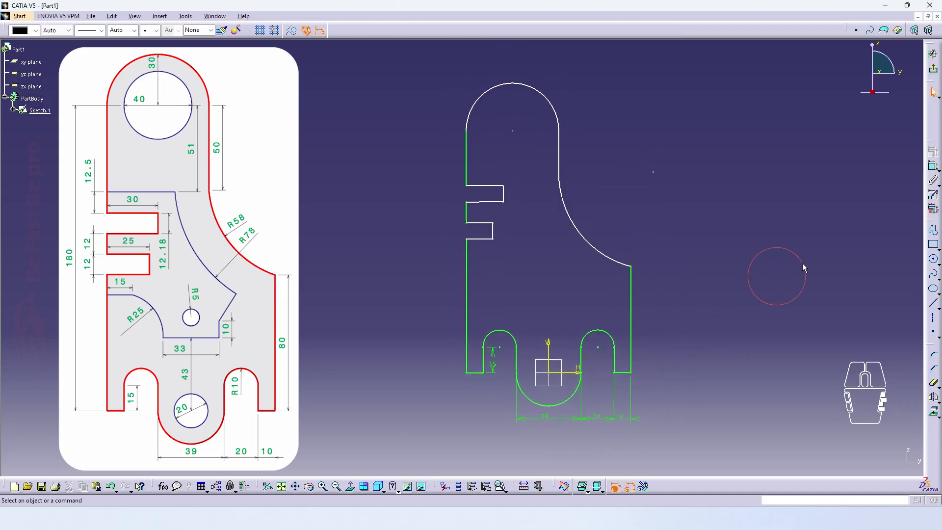
- Dimension the outer edge above the foot, the concave arc's radius, the upper vertical edge and the top arc's radius
click(933, 167)
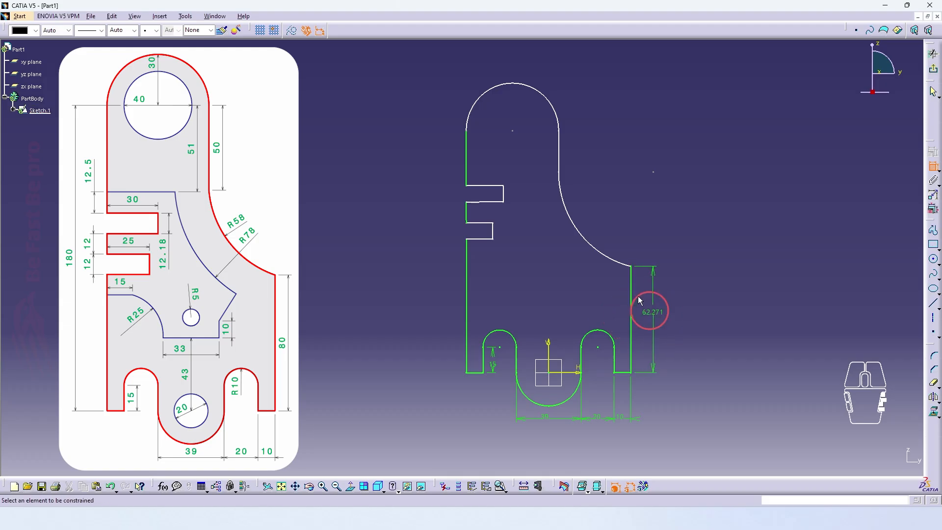
click(599, 222)
click(560, 147)
click(575, 147)
click(543, 95)
click(486, 82)
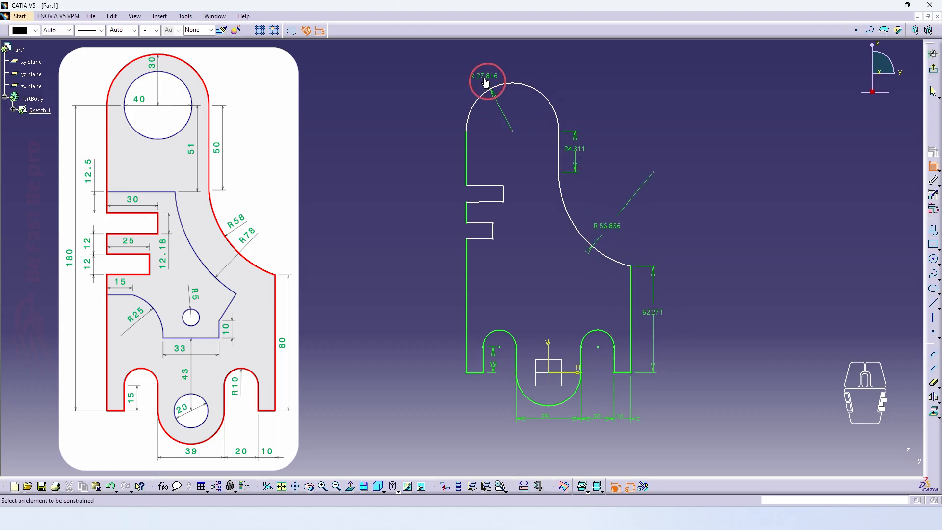
- Dimension the heights of both rectangular notches and the gap between them
click(480, 201)
click(515, 217)
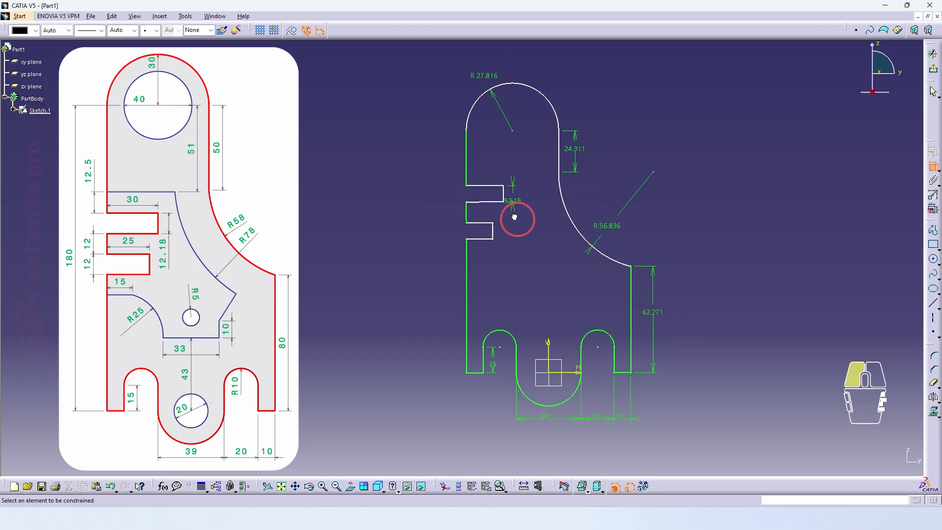
click(484, 202)
click(479, 222)
click(480, 223)
click(478, 239)
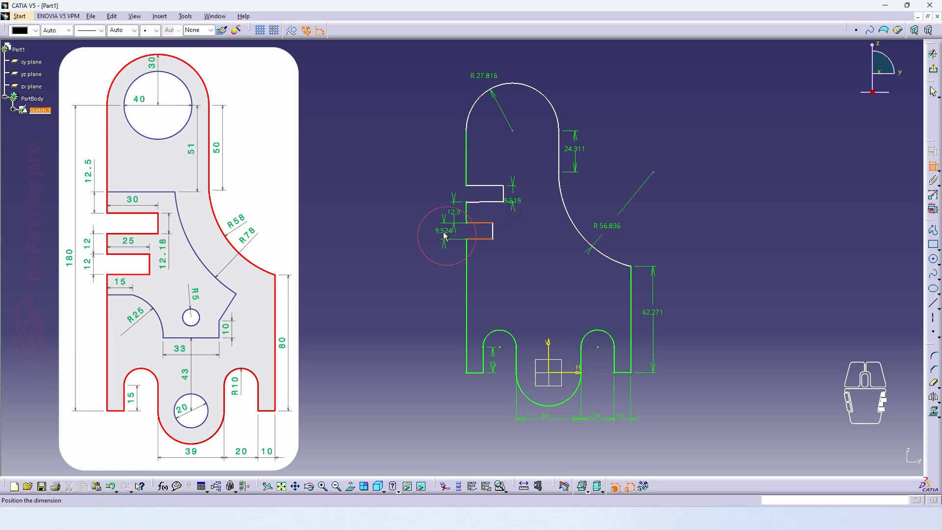
- Dimension the depths of both notches and the height from the foot's base to the top arc's centre
click(479, 223)
click(483, 215)
click(488, 186)
click(489, 178)
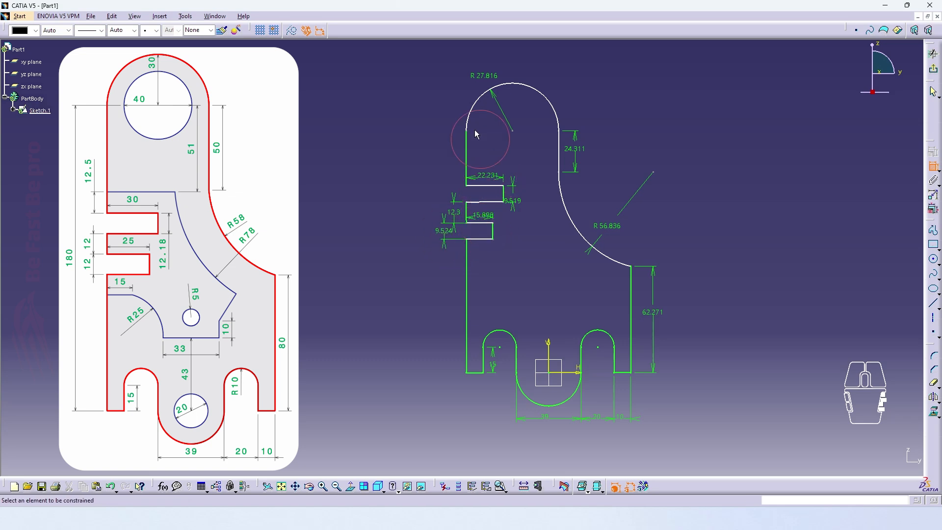
click(474, 373)
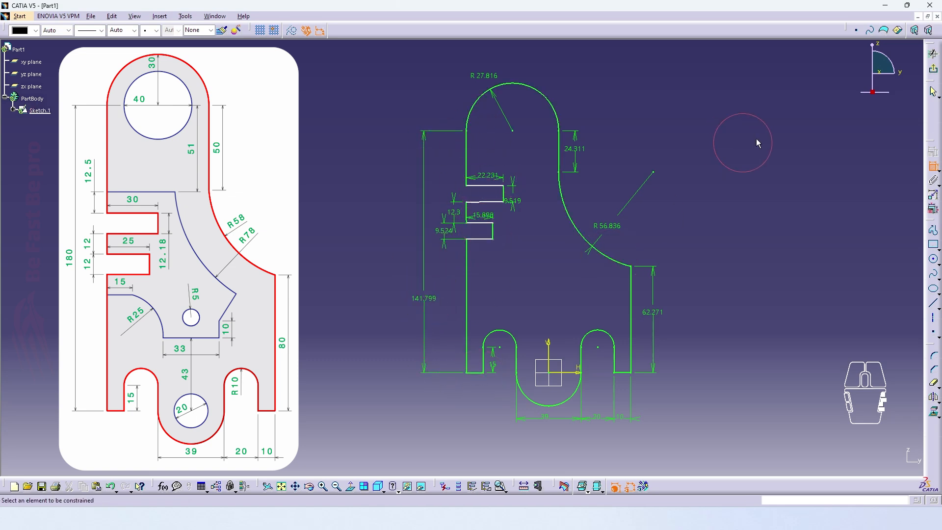
click(931, 168)
mouse_move(854, 174)
middle_down()
mouse_move(854, 194)
mouse_move(848, 183)
mouse_move(781, 194)
middle_up()
- Set the arc centre height to 180 mm, notch depths to 30 and 25 mm, notch heights to 12.18 and 12 mm, and gap to 12 mm
click(933, 209)
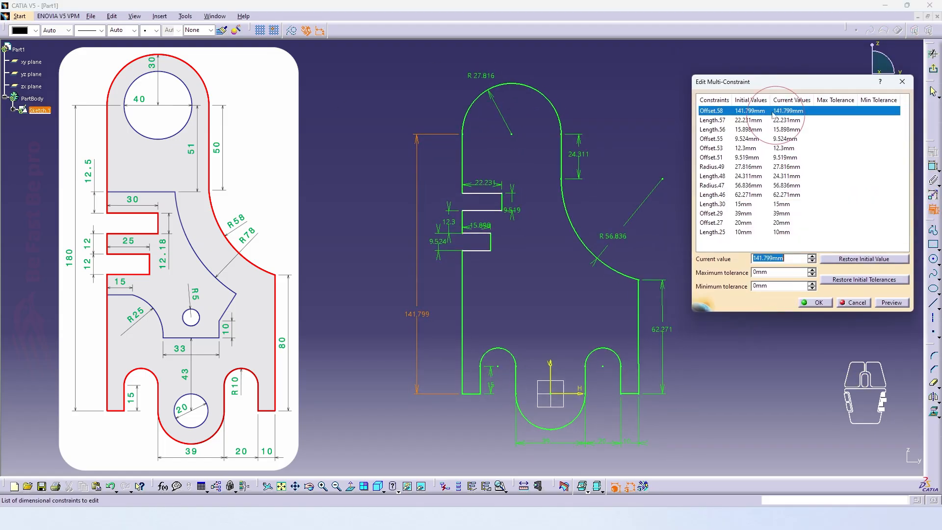
click(783, 121)
text(30)
click(783, 130)
text(25)
click(784, 140)
text(12)
click(784, 149)
text(12)
click(784, 159)
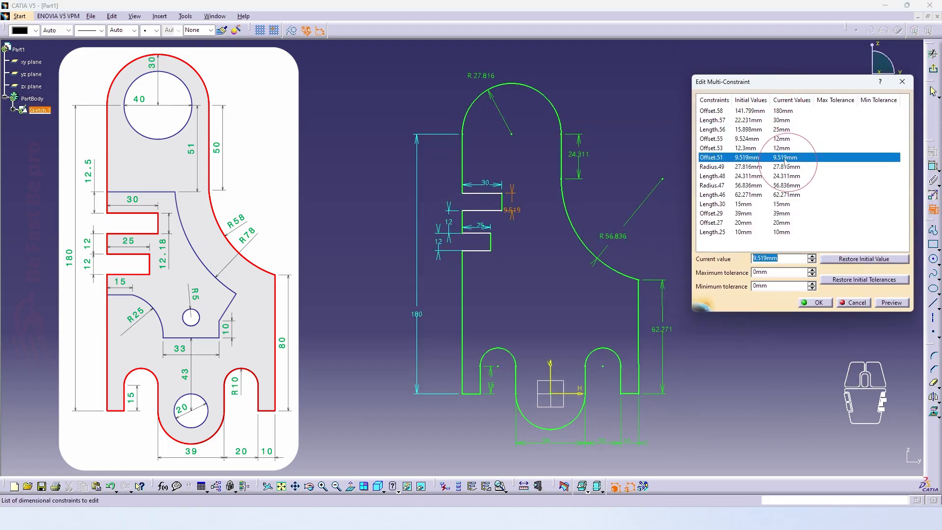
- Set the top arc radius to 30 mm, upper edge to 50 mm, concave arc radius to 58 mm and outer edge above the foot to 80 mm
text(30)
click(784, 176)
text(50)
click(784, 185)
text(58)
click(783, 195)
text(80)
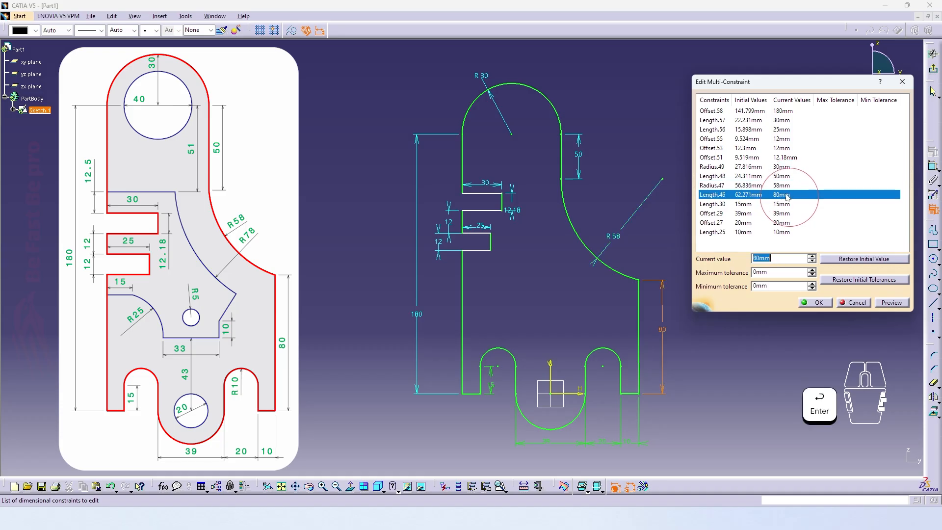
click(817, 302)
middle_drag(753, 301, 754, 307)
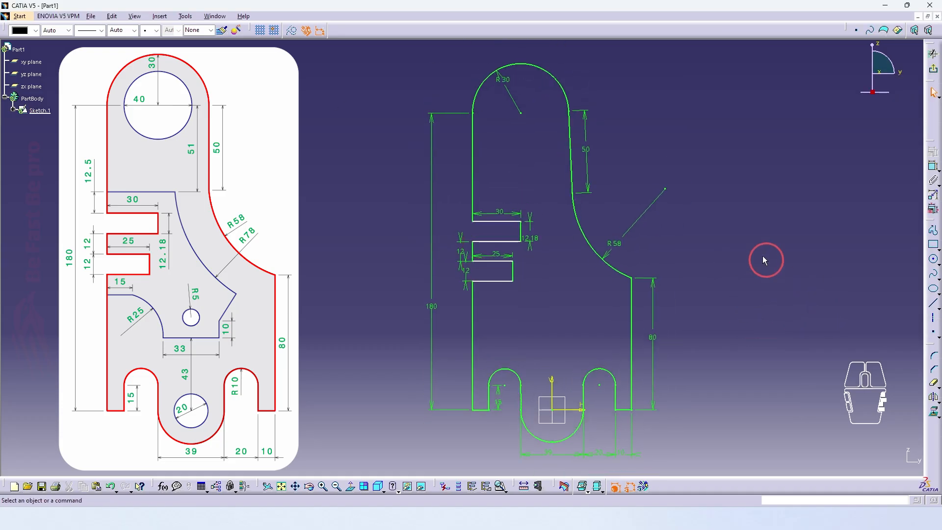
- Convert the concave arc's radius dimension to a reference and constrain the 50 mm edge to vertical
double_click(607, 237)
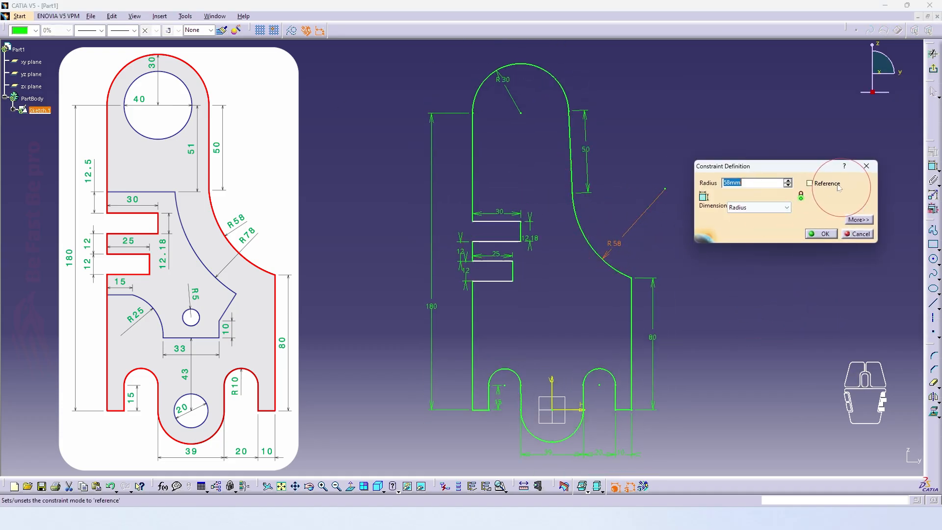
click(808, 185)
click(810, 231)
mouse_move(578, 199)
mouse_down()
mouse_move(600, 202)
mouse_move(585, 195)
mouse_up()
click(933, 153)
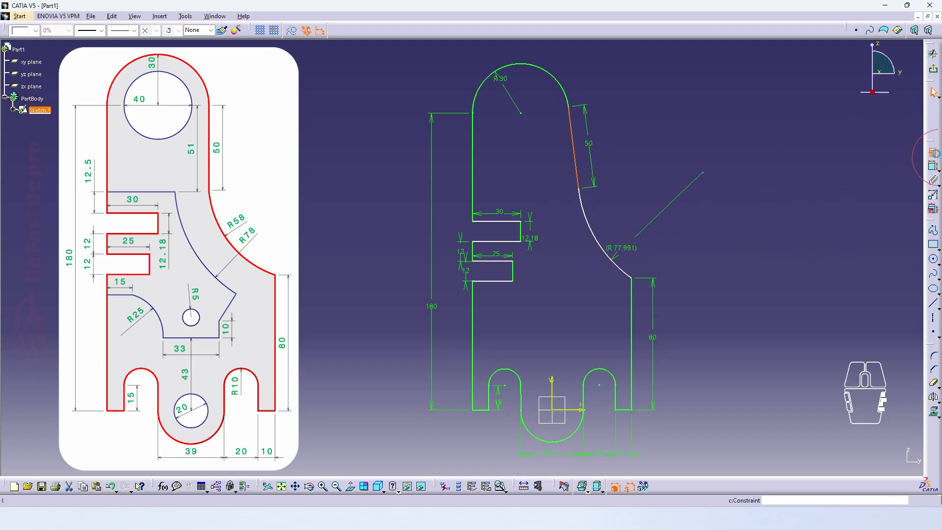
click(752, 186)
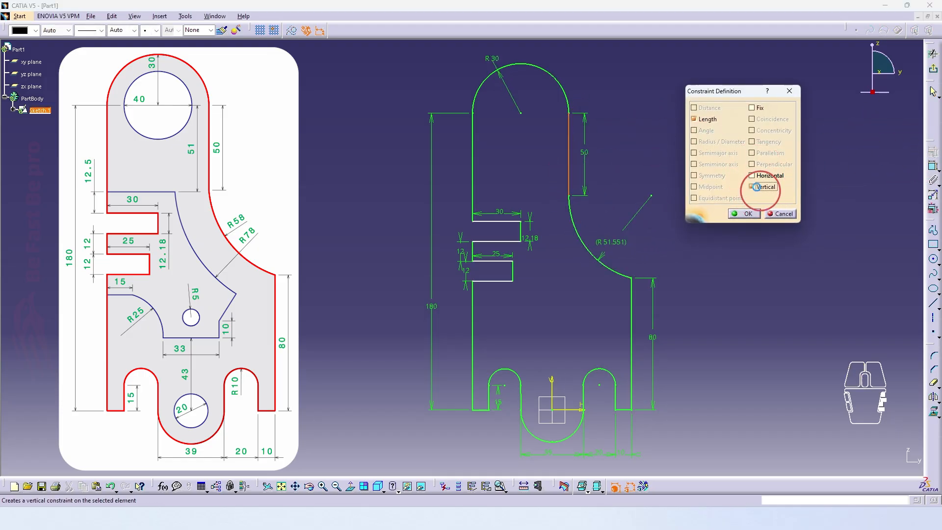
click(744, 213)
- Try to make the concave arc's radius a driving dimension again and set it to 58 mm
double_click(622, 246)
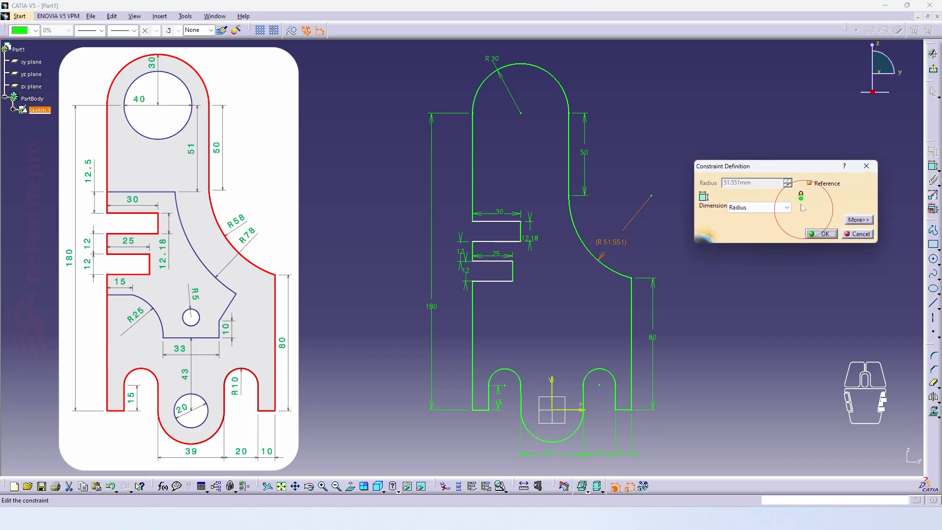
click(821, 234)
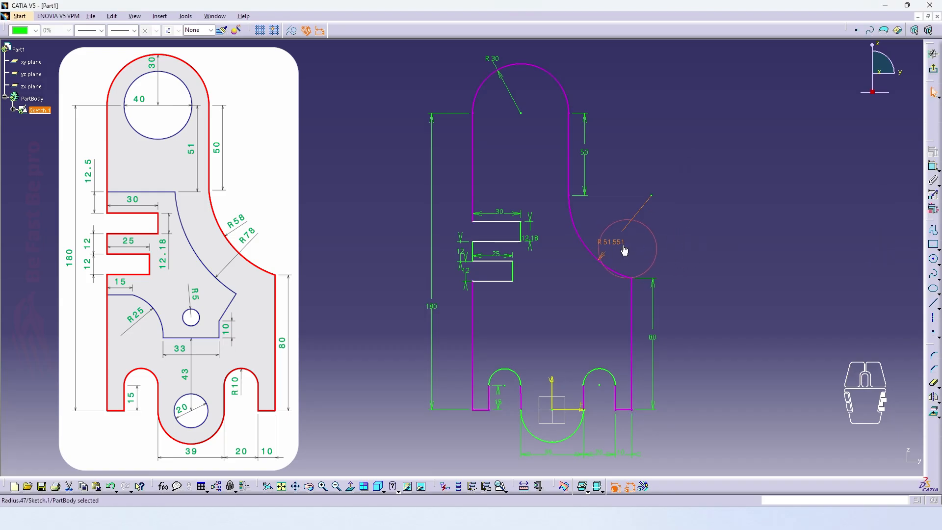
double_click(619, 245)
text(58)
key(Return)
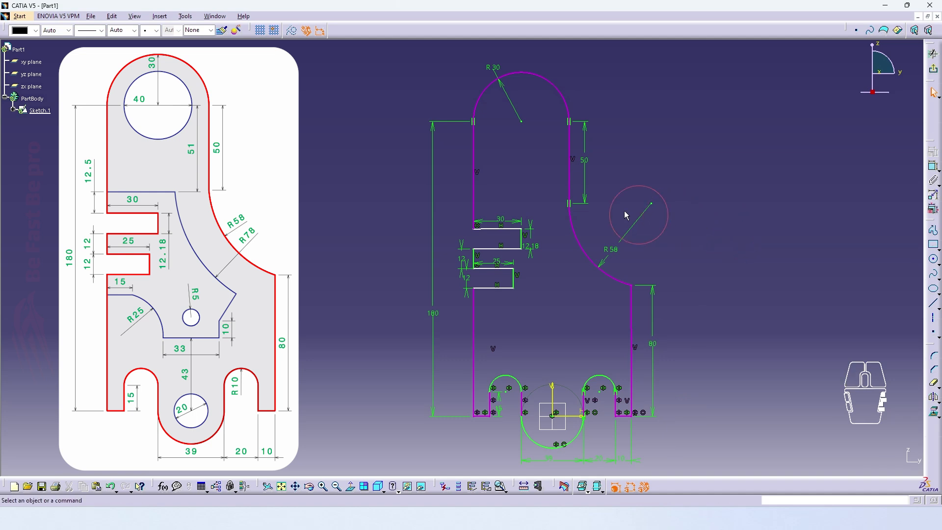
- Delete the junction point between the 50 mm vertical edge and the R58 concave arc
right_click(568, 203)
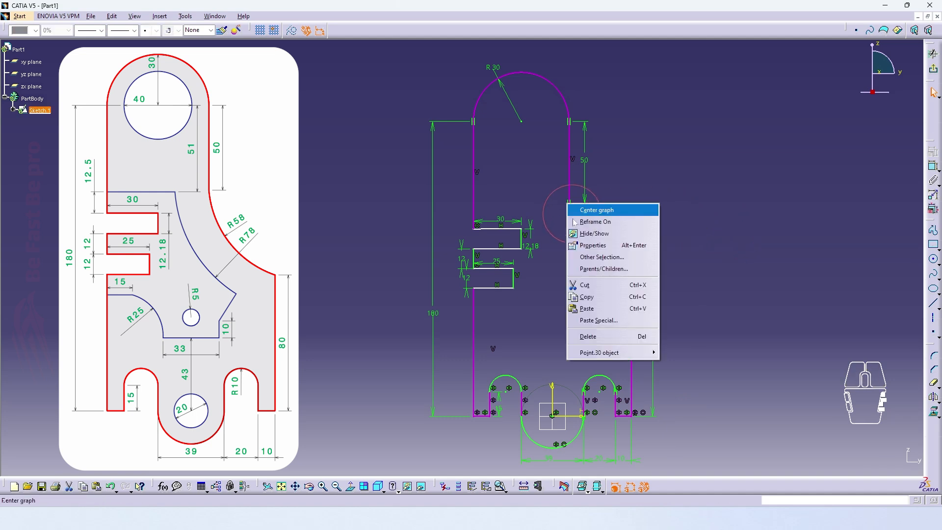
click(589, 337)
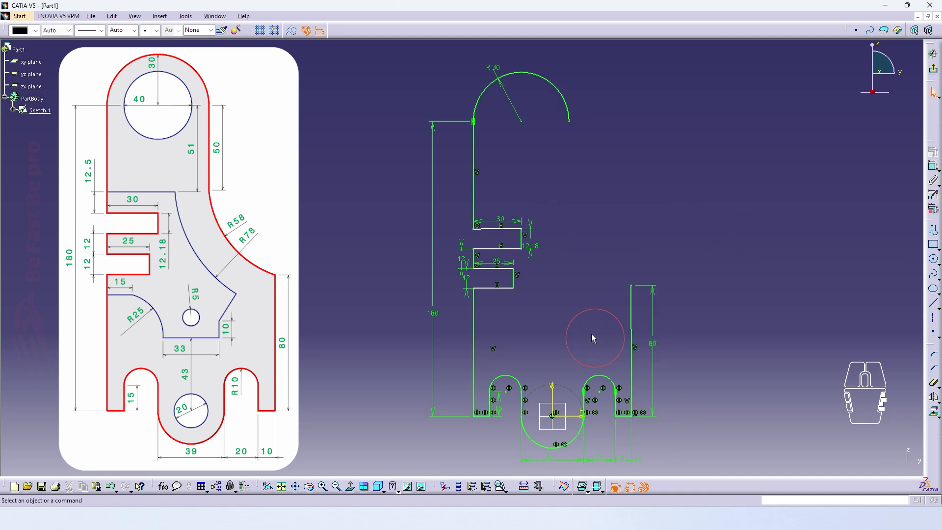
- Undo the junction point deletion and delete the tangency constraint between the 50 mm vertical edge and the R58 concave arc
click(111, 16)
click(123, 26)
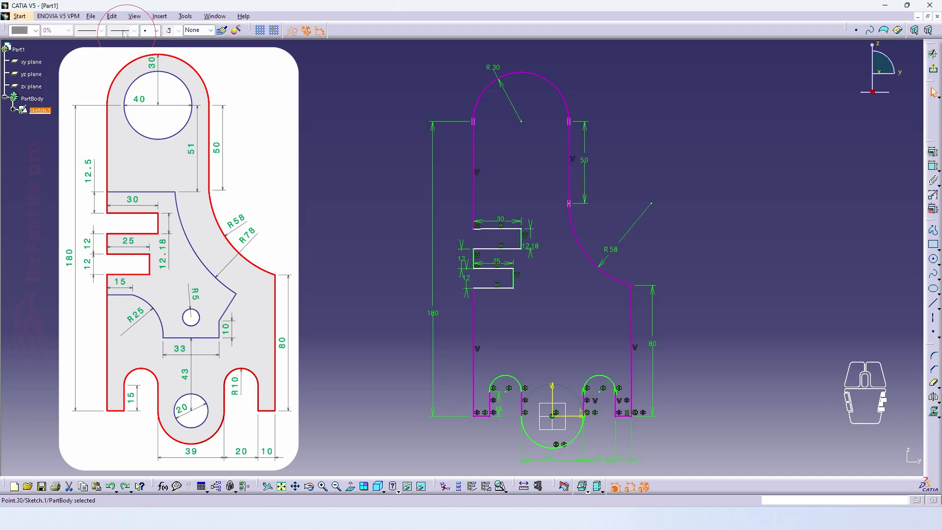
click(716, 153)
key(Down)
key(Down)
key(Down)
key(Down)
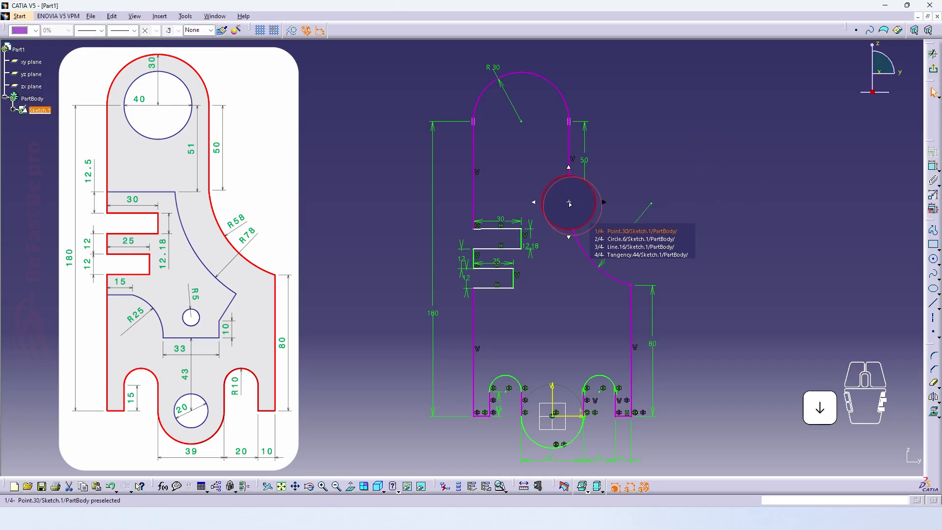
key(Return)
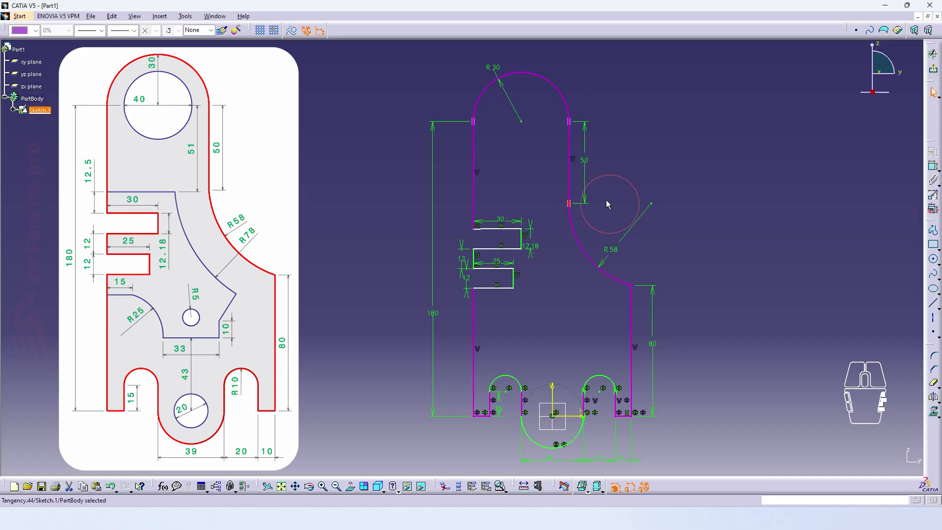
key(Delete)
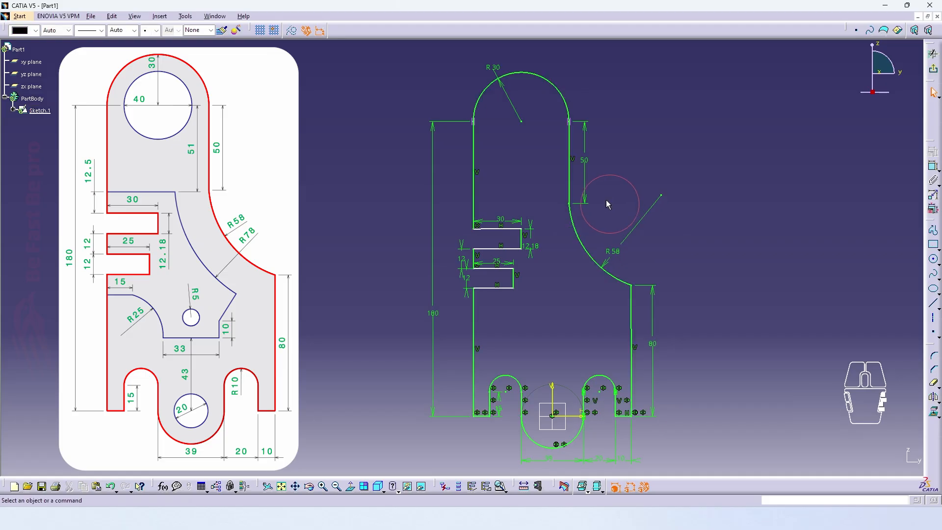
- Draw a circle about 40 mm in diameter centred on the R30 arc's centre and delete its automatically added tangency constraint
click(644, 486)
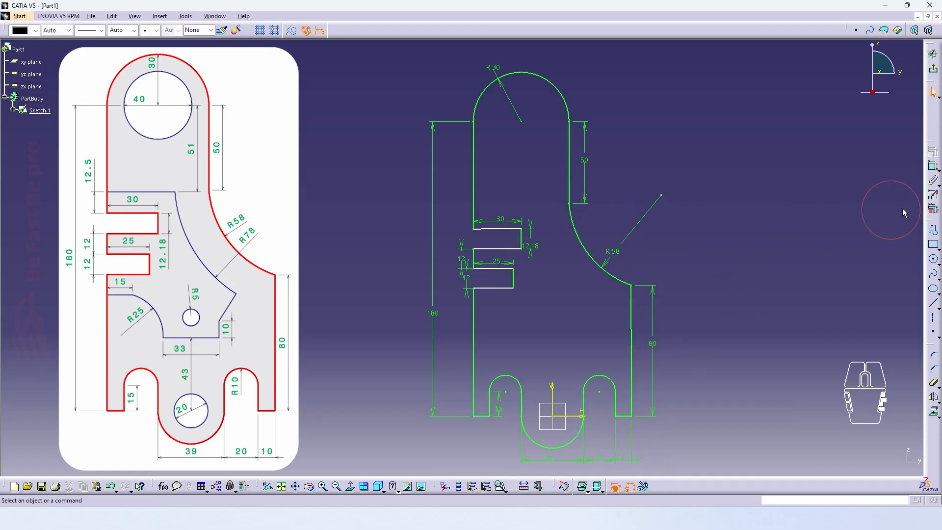
click(933, 259)
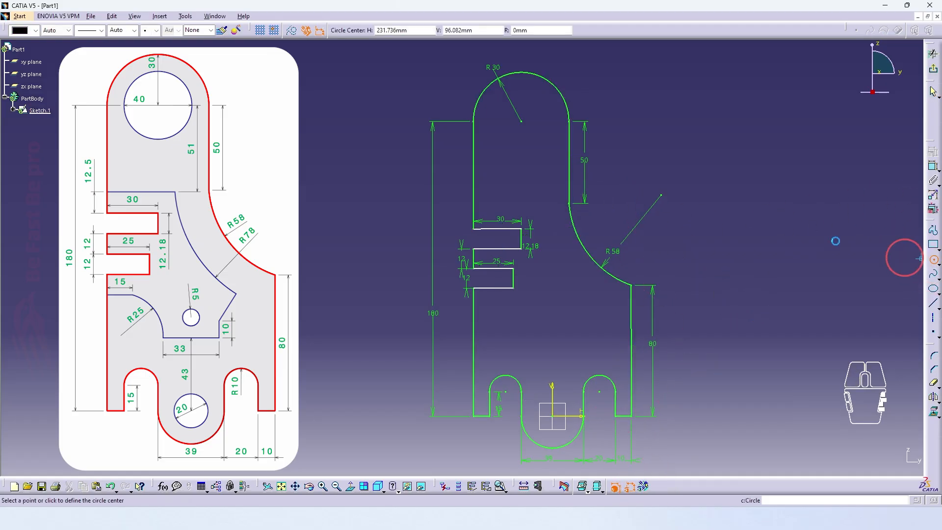
click(521, 122)
click(536, 94)
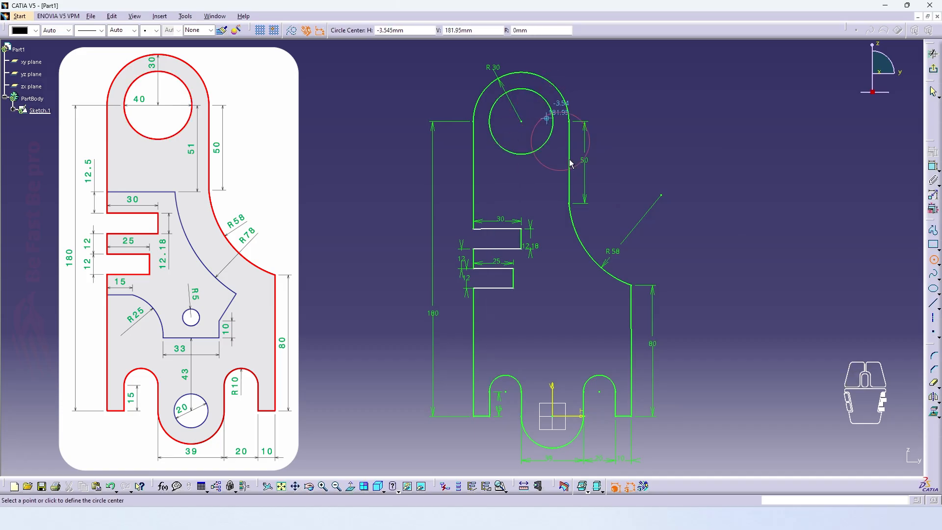
click(644, 486)
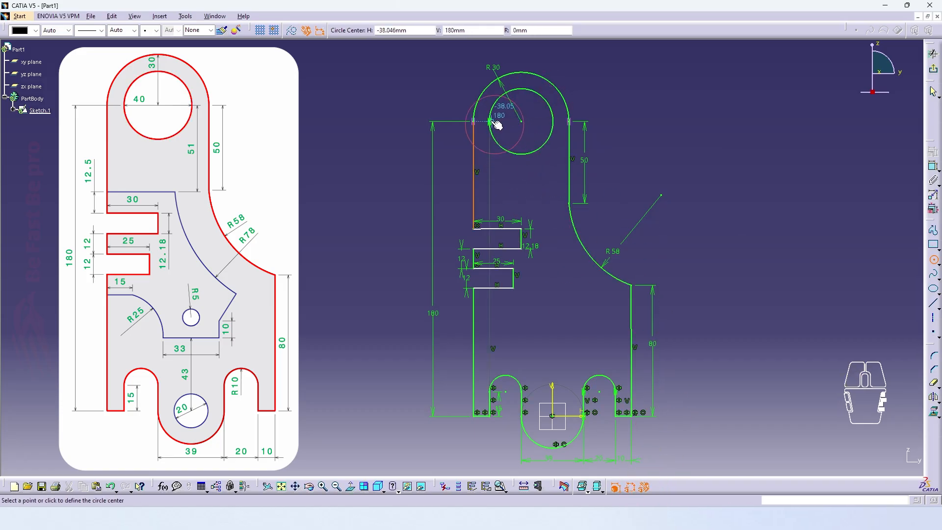
key(Escape)
click(512, 149)
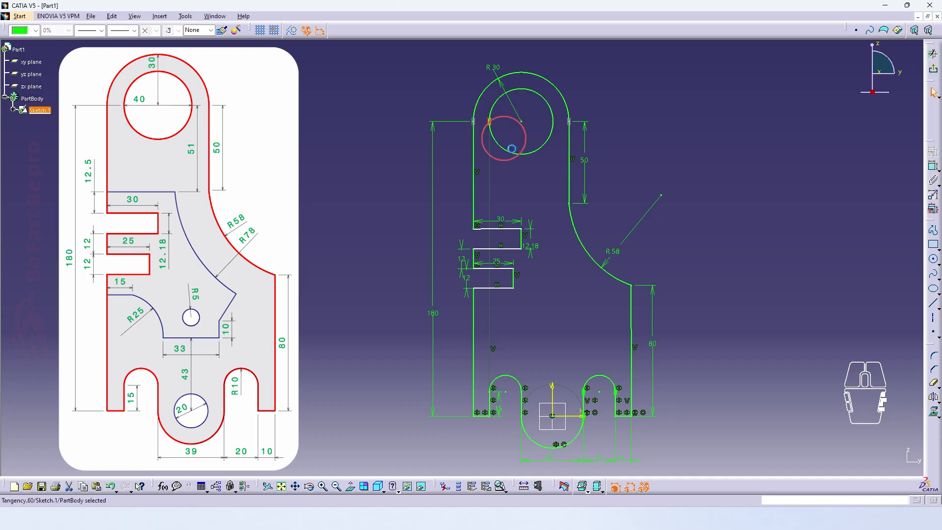
key(Delete)
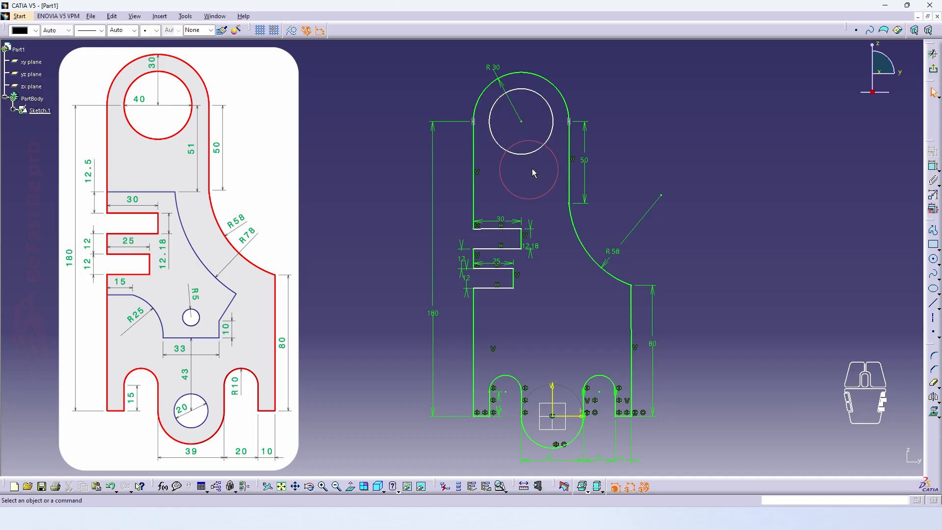
- Draw a circle about 15 mm in diameter at the origin and one about 13 mm in diameter about 60 mm above it on the vertical axis
click(934, 259)
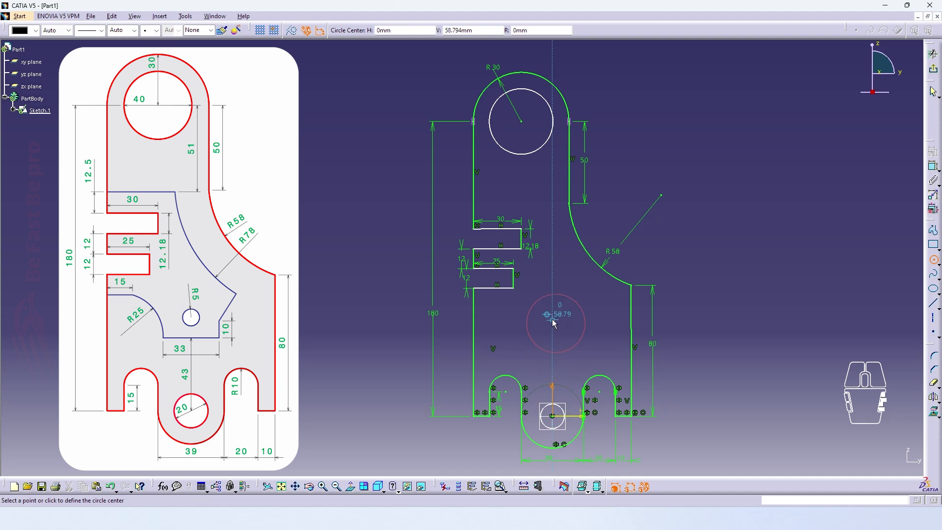
click(553, 319)
click(563, 318)
- Dimension the origin circle's diameter and set it to 20 mm
click(934, 167)
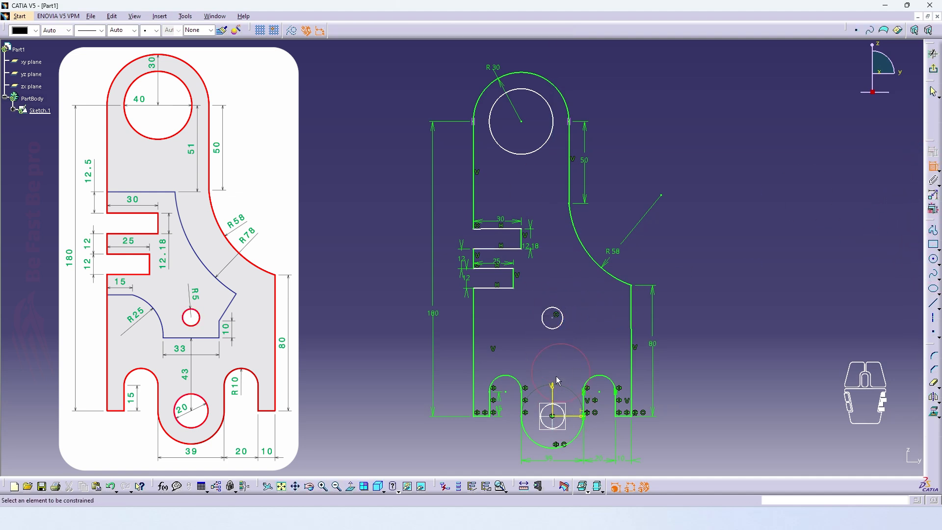
right_click(546, 418)
click(564, 437)
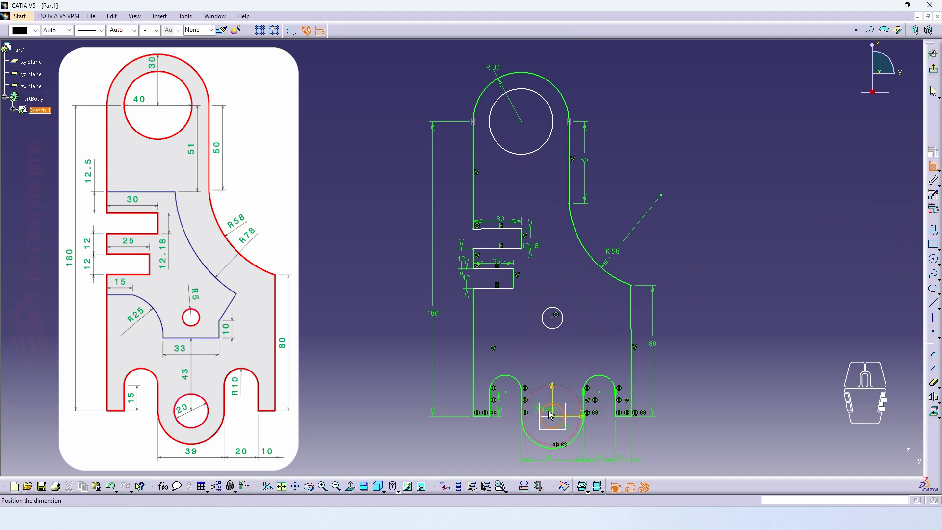
mouse_move(559, 417)
ctrl+middle_down()
mouse_move(558, 274)
mouse_move(571, 227)
ctrl+middle_up()
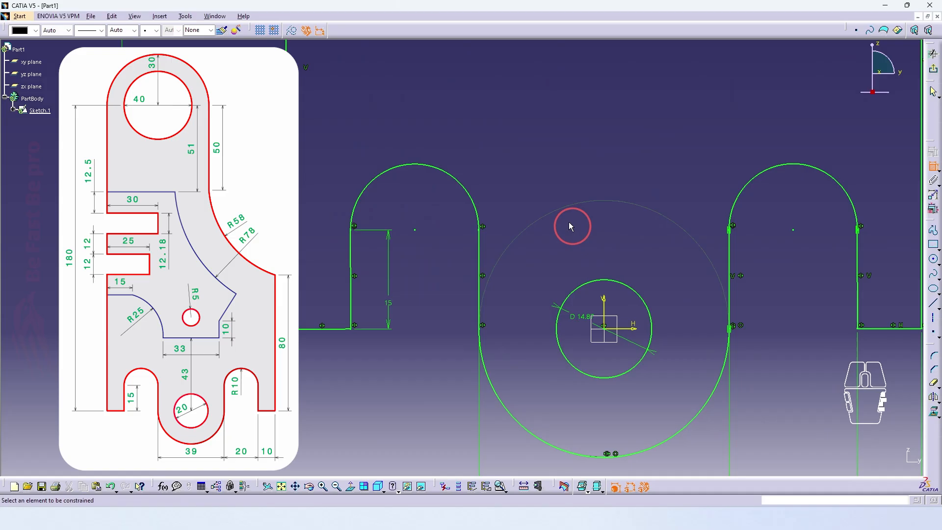
double_click(578, 322)
text(20)
key(Return)
- Dimension the small middle circle by its radius and set it to 5 mm
mouse_move(600, 347)
middle_down()
mouse_move(587, 301)
mouse_move(609, 279)
middle_up()
click(610, 284)
right_click(579, 264)
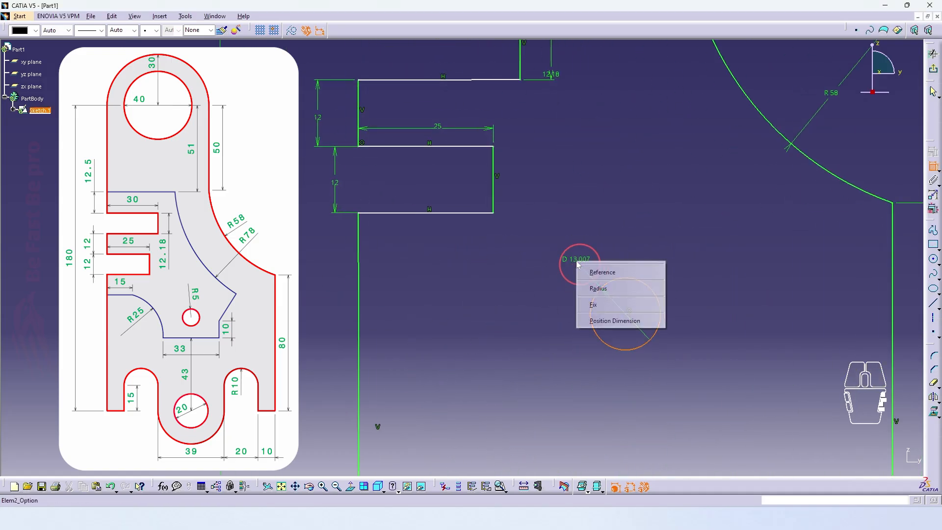
click(599, 289)
click(593, 274)
double_click(593, 275)
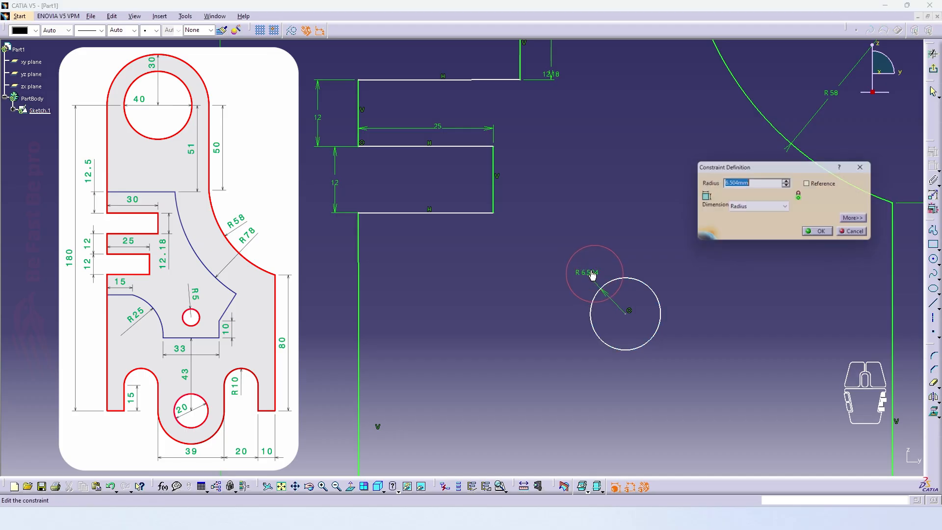
text(5)
key(Return)
- Dimension the circle inside the R30 arc and display the dimension as a diameter instead of a radius
mouse_move(572, 275)
ctrl+middle_down()
mouse_move(617, 351)
mouse_move(624, 384)
ctrl+middle_up()
middle_drag(524, 144, 532, 220)
click(491, 167)
right_click(497, 183)
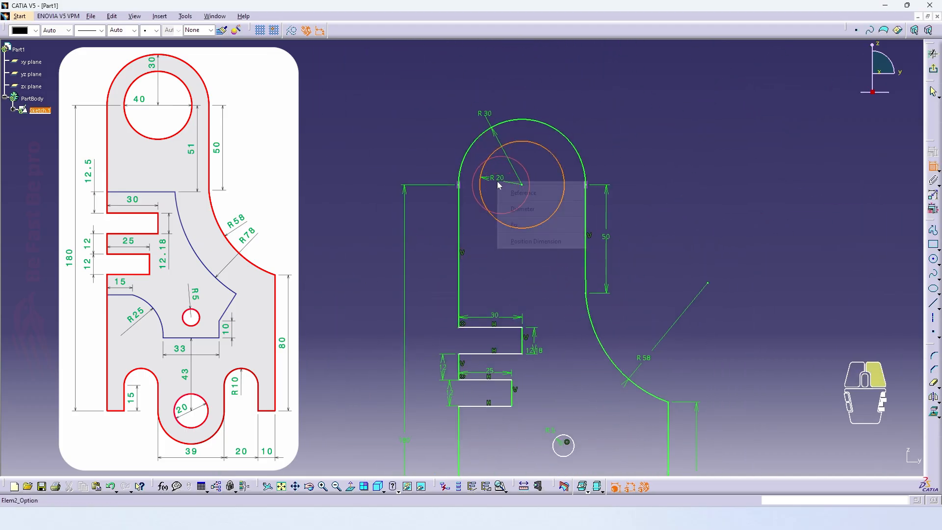
click(515, 209)
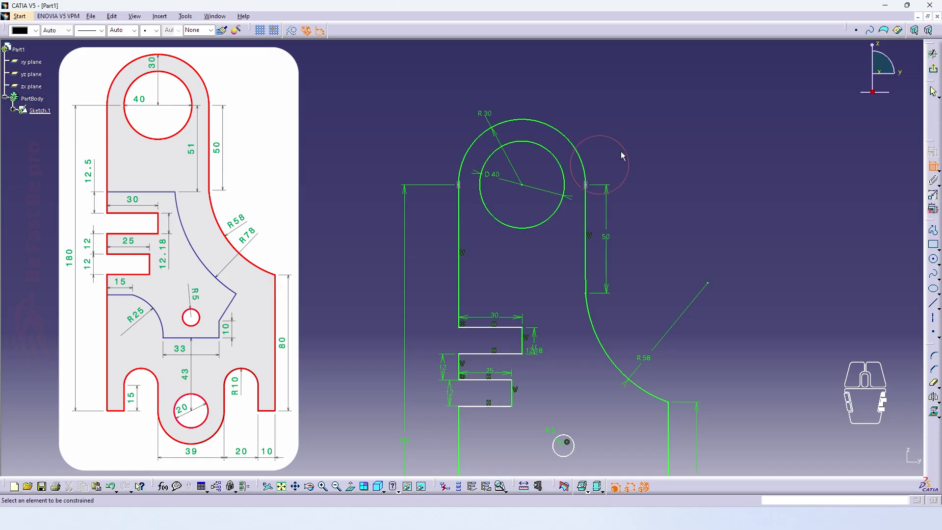
mouse_move(621, 153)
ctrl+middle_down()
mouse_move(683, 231)
mouse_move(684, 185)
mouse_move(686, 210)
mouse_move(685, 203)
ctrl+middle_up()
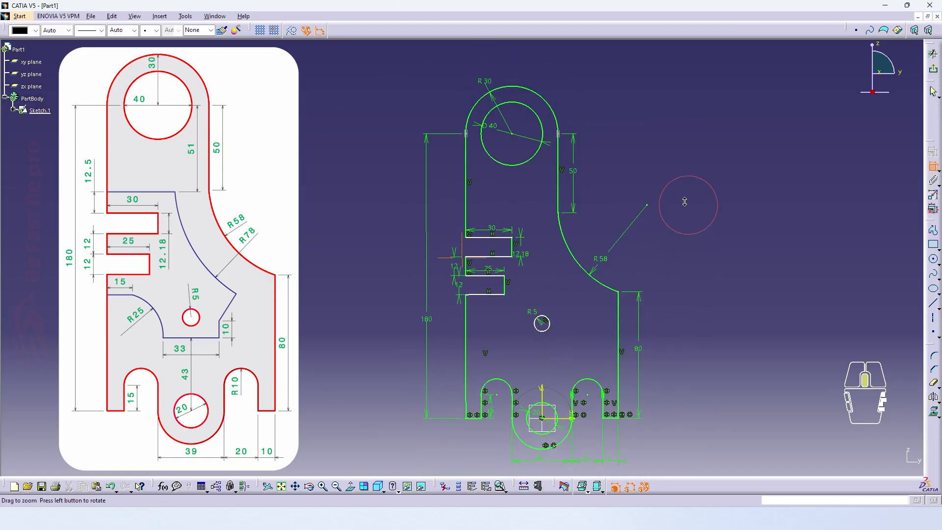
- Dimension the vertical distance from the large circle's centre to the upper slot's top edge and set it to 51+12.5 mm
click(644, 486)
middle_drag(745, 315, 737, 303)
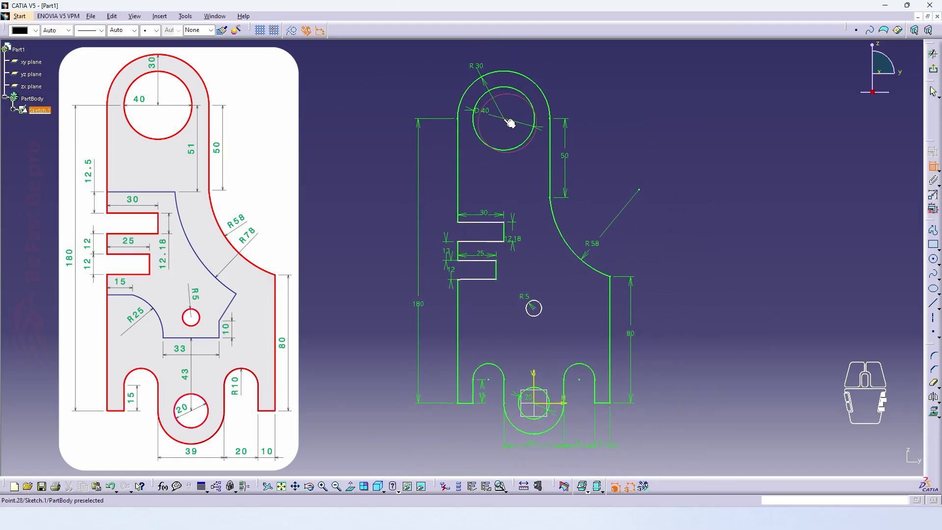
click(491, 224)
double_click(527, 182)
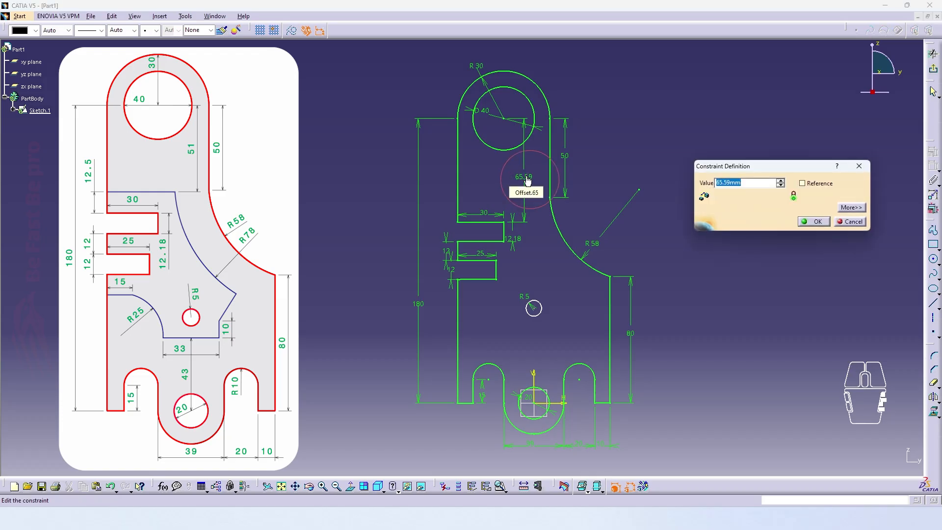
text(51+12.5)
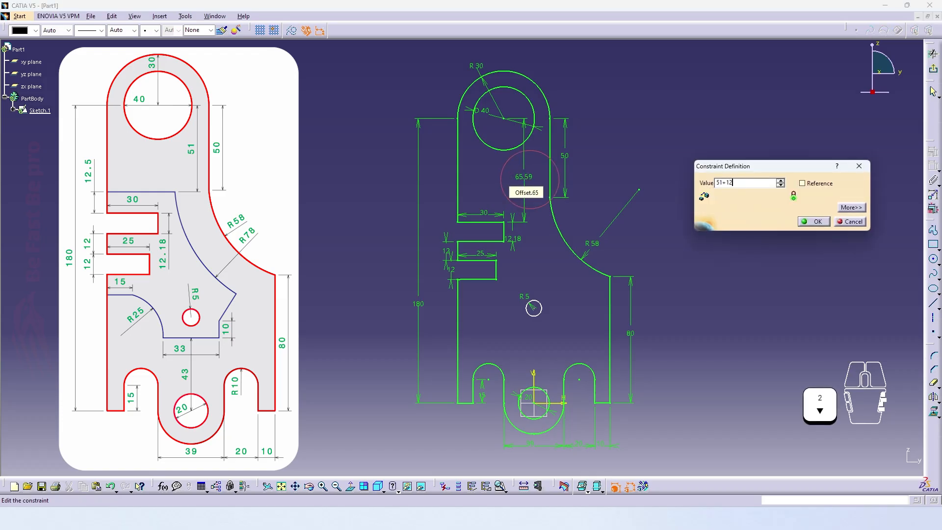
click(814, 222)
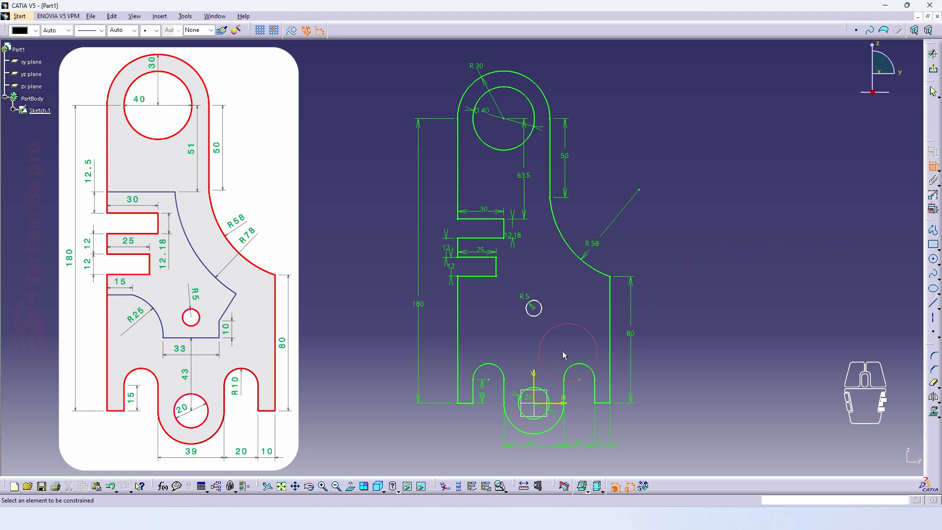
- Dimension the R5 circle's centre height above the origin and set it to 43+12 mm
click(537, 307)
click(552, 340)
double_click(552, 338)
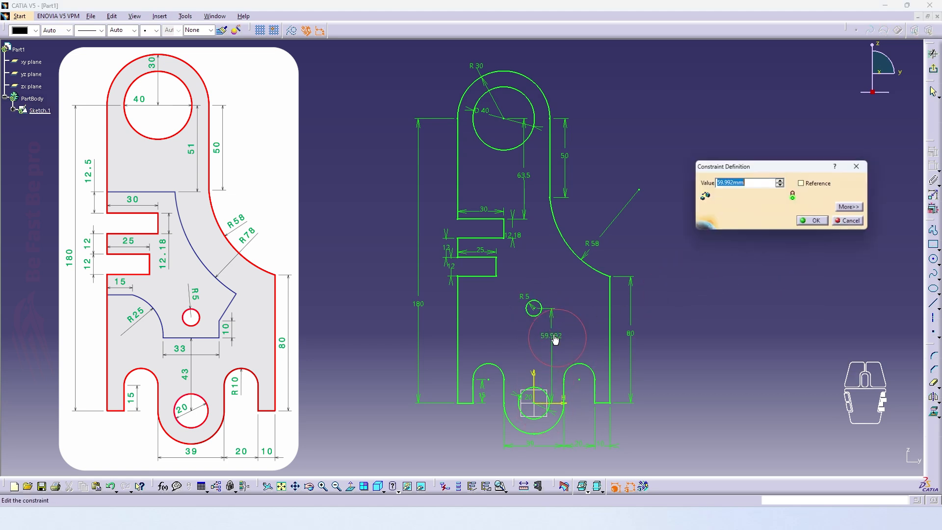
text(43+12)
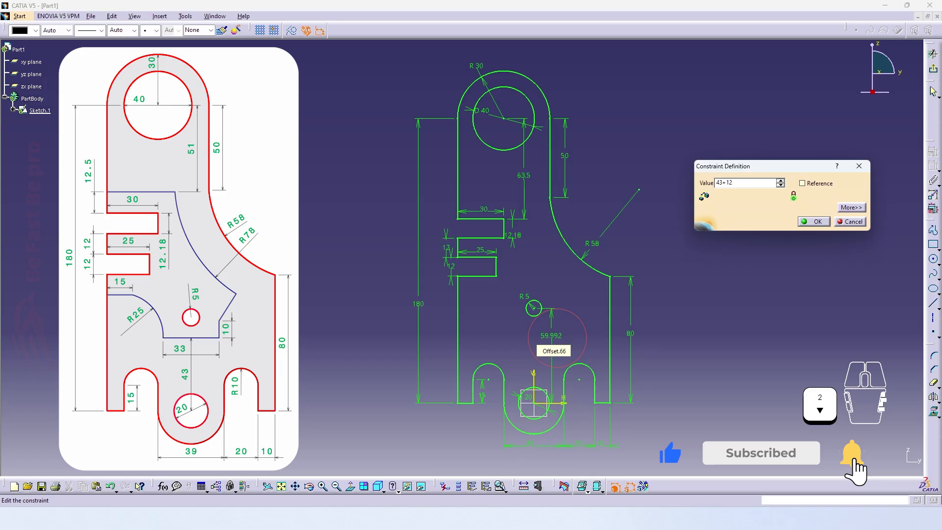
key(Return)
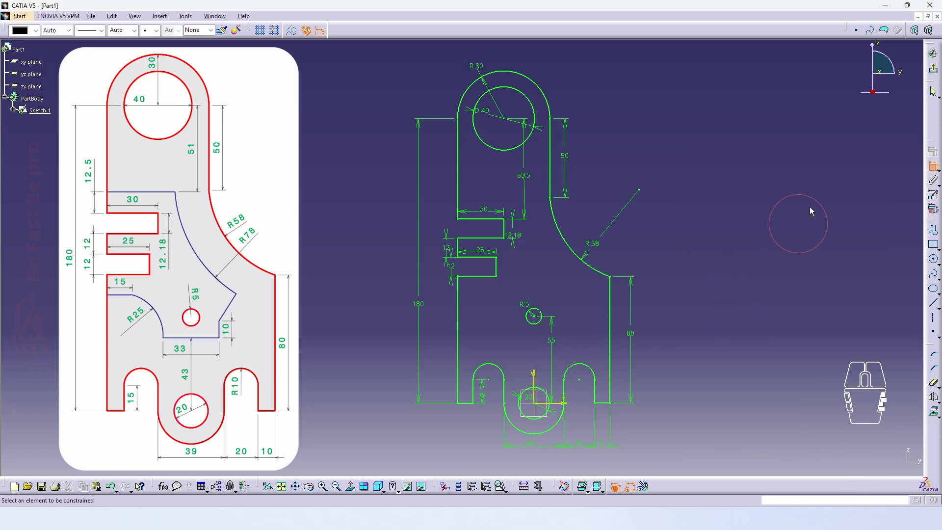
- Exit the sketch and hide the xy, yz and zx planes
click(934, 70)
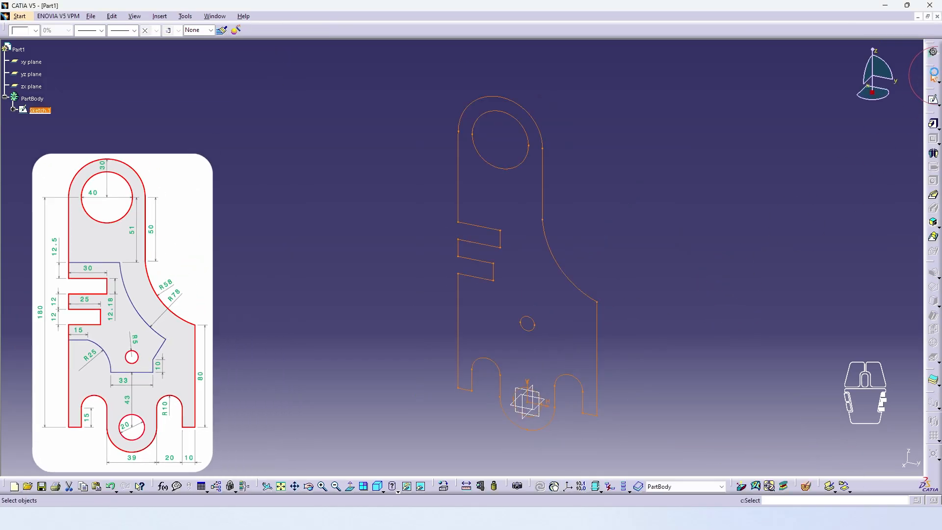
click(691, 236)
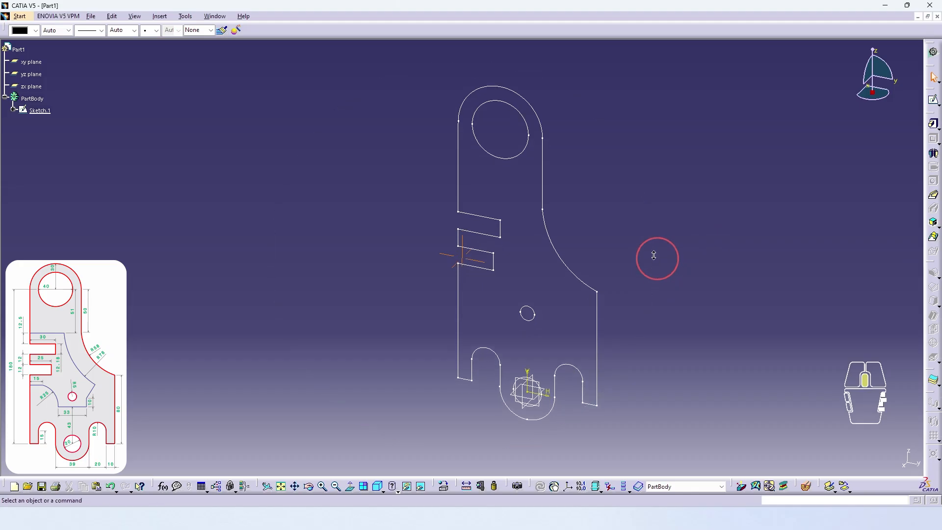
click(34, 62)
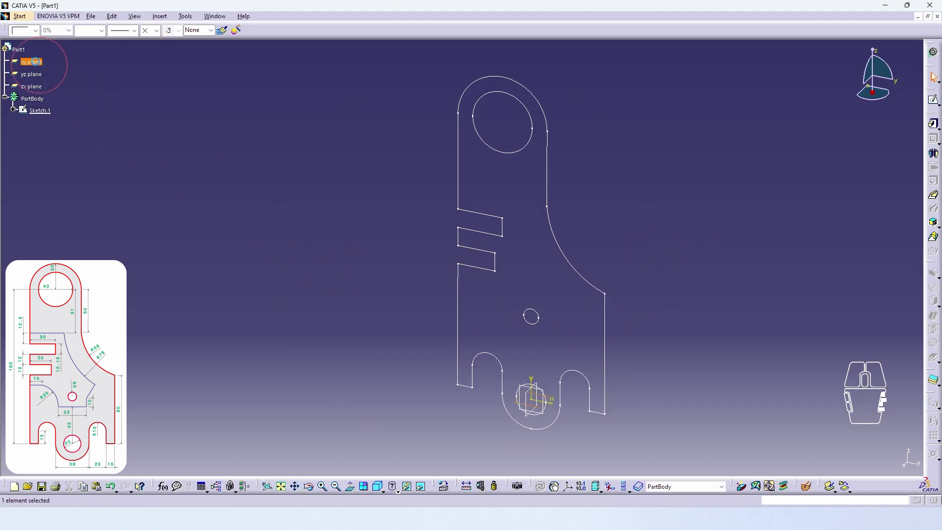
right_click(37, 63)
click(56, 93)
click(210, 87)
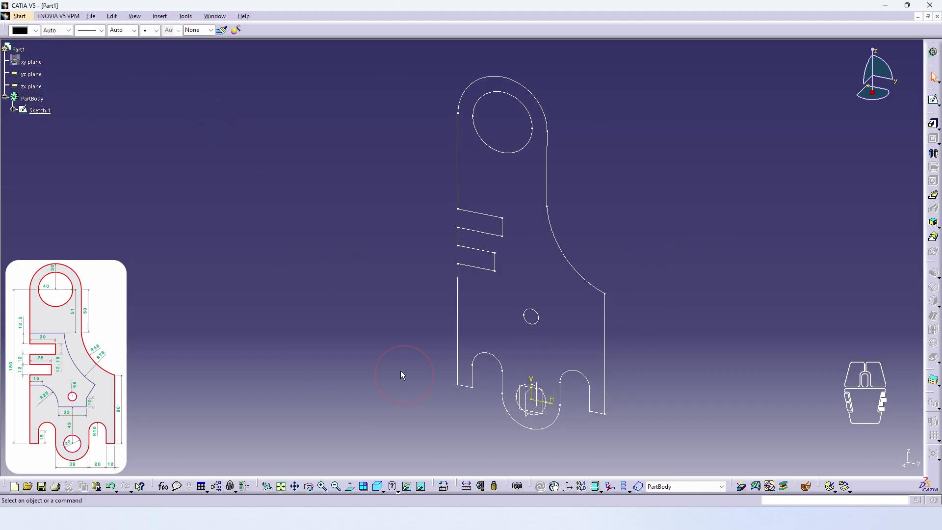
click(408, 487)
click(44, 88)
click(428, 243)
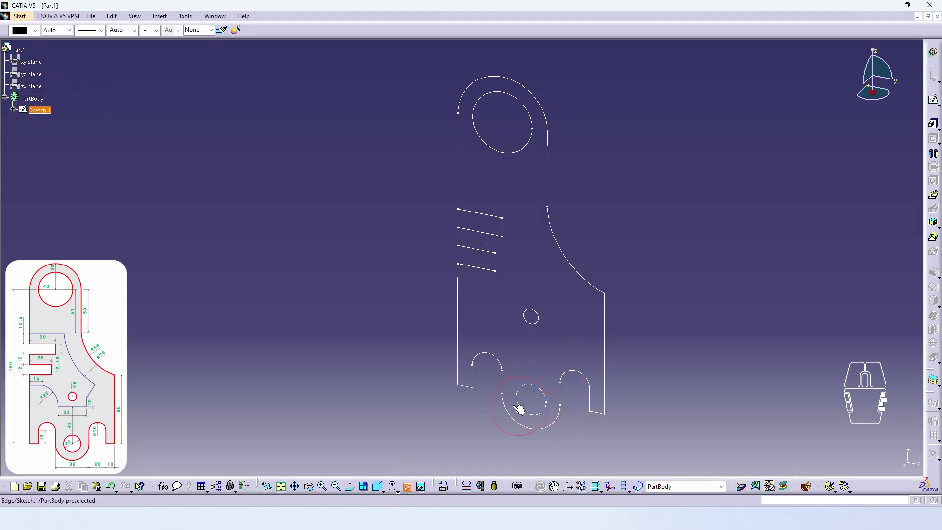
click(408, 487)
- Create a new sketch on the yz plane
click(926, 107)
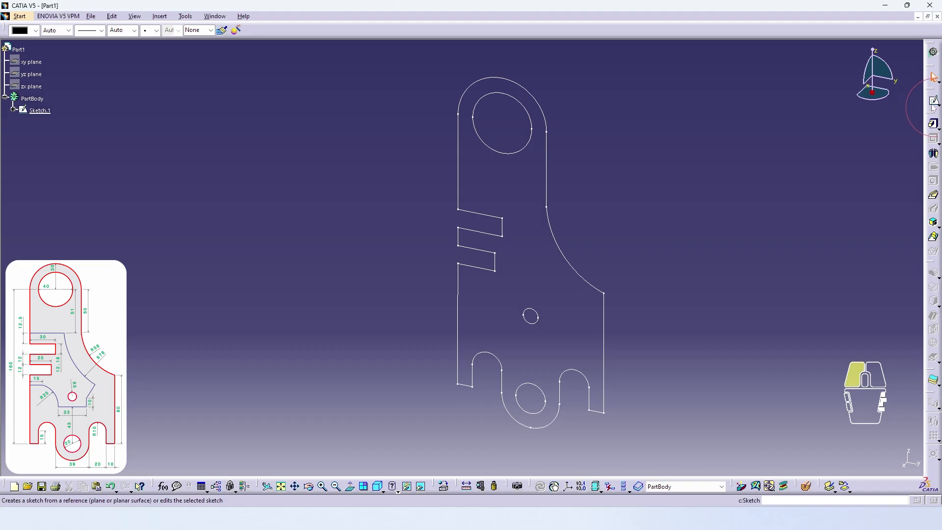
click(29, 74)
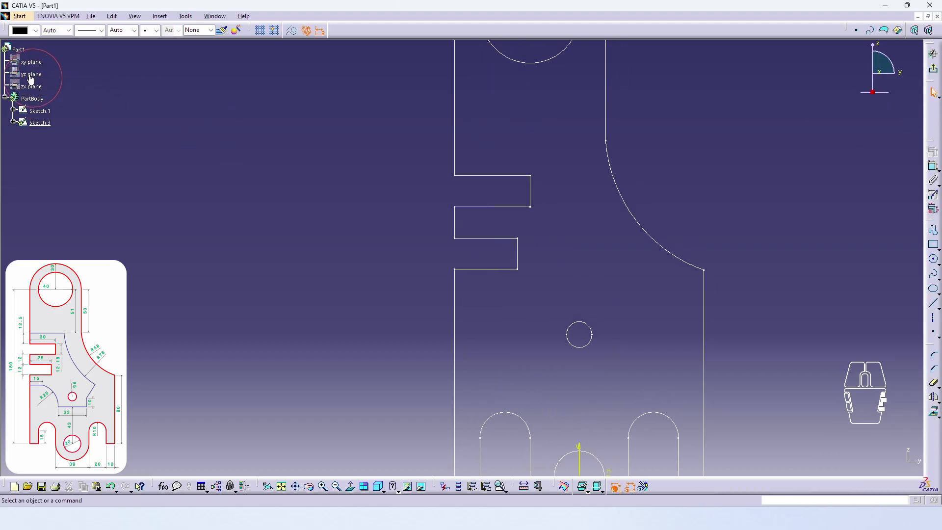
middle_drag(738, 344, 741, 362)
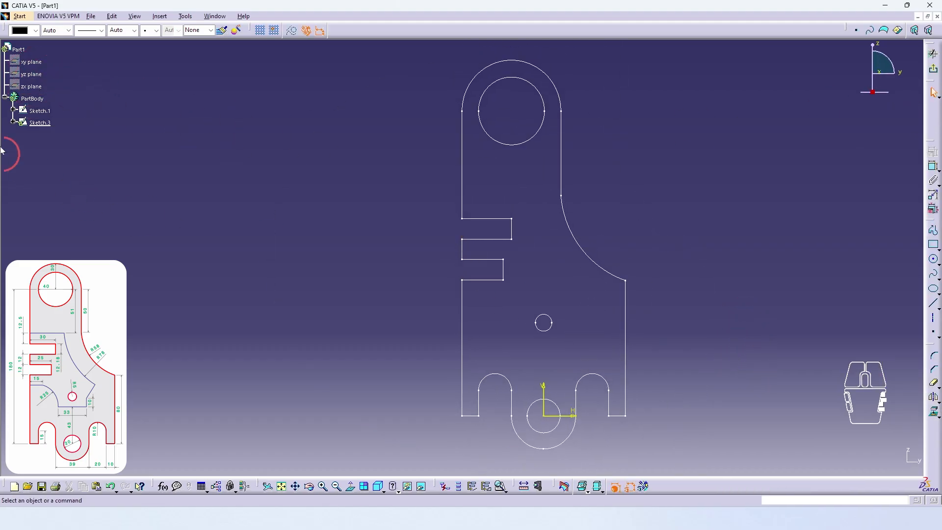
middle_drag(694, 260, 690, 270)
- Draw the inner profile from the upper horizontal line through a three-point arc, slanted line and short vertical line to the bottom horizontal line
click(933, 230)
click(469, 198)
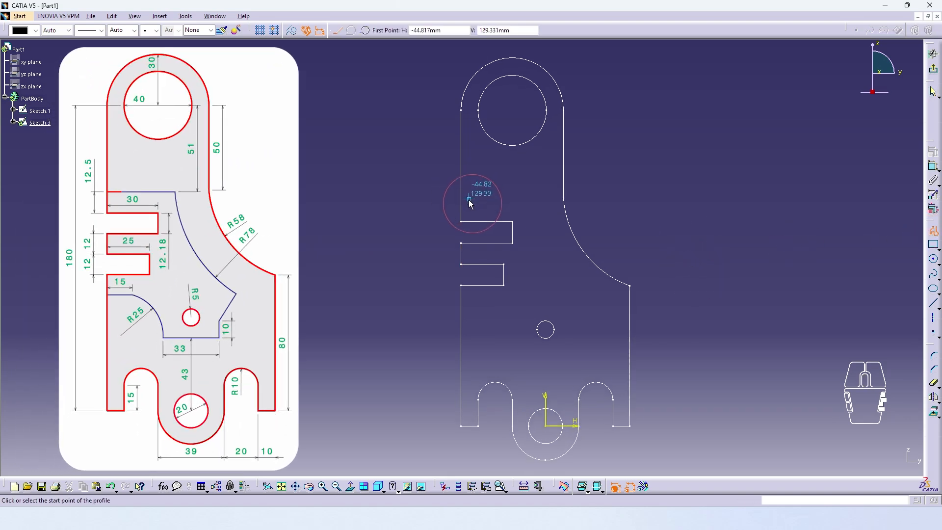
click(522, 199)
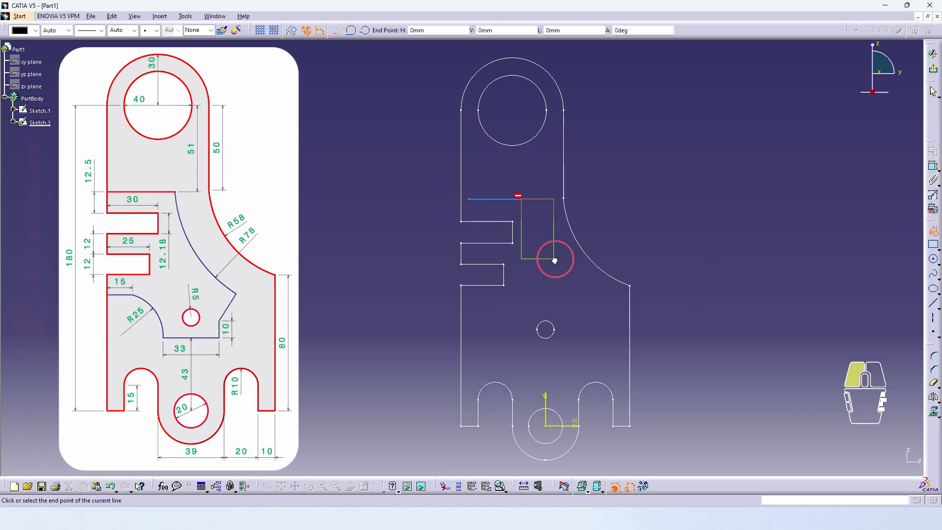
click(365, 30)
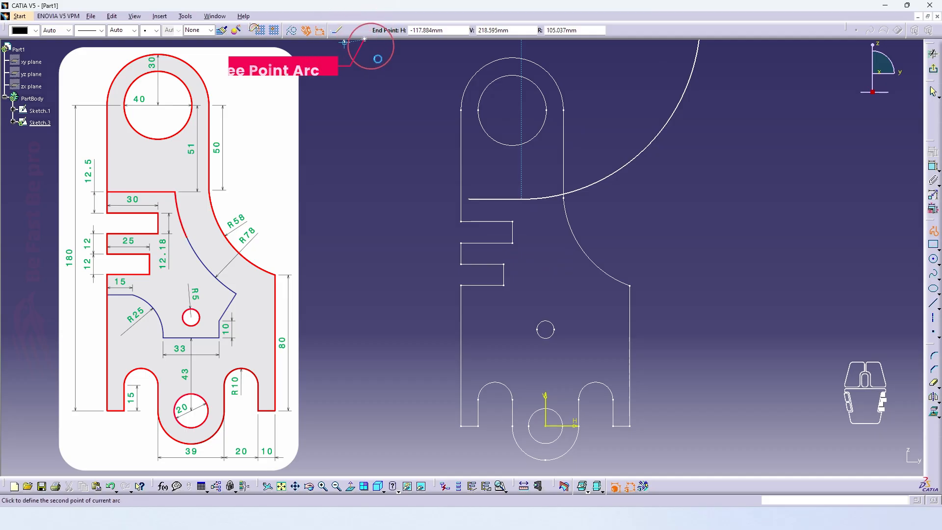
click(550, 265)
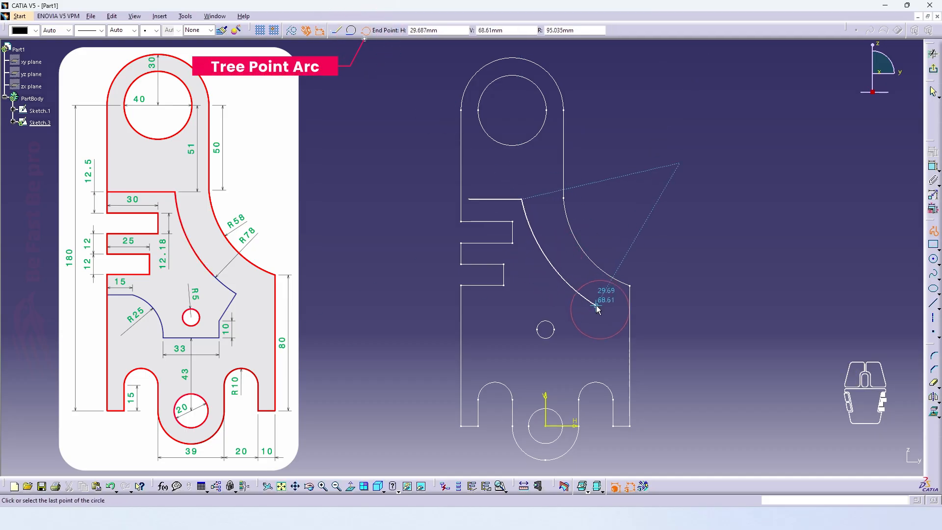
click(596, 305)
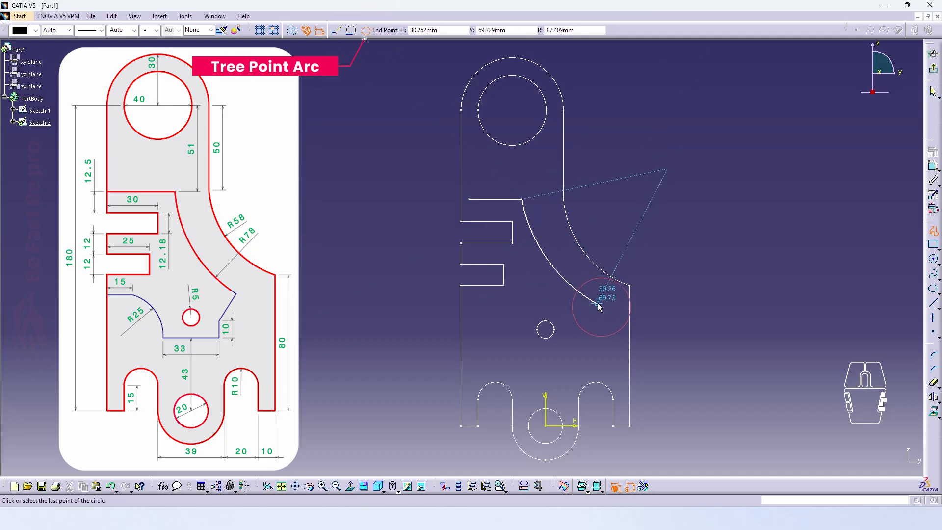
click(575, 326)
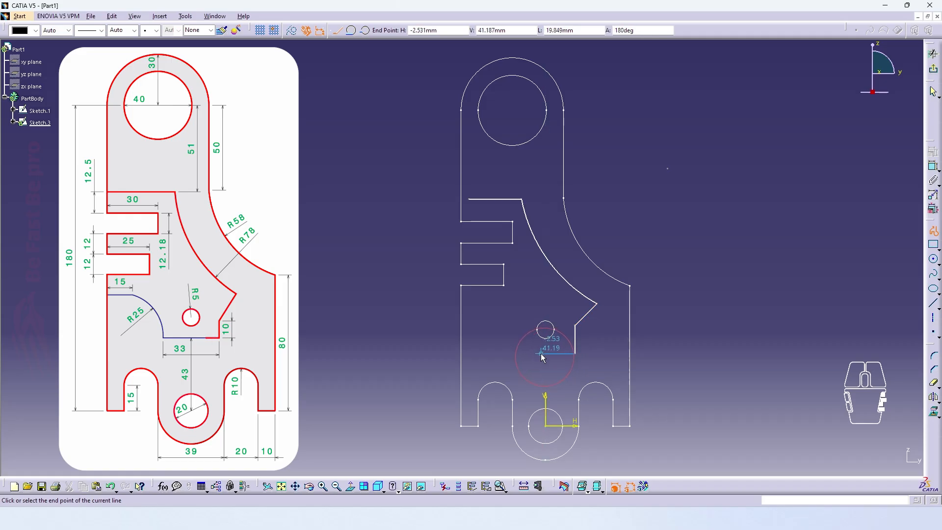
click(512, 353)
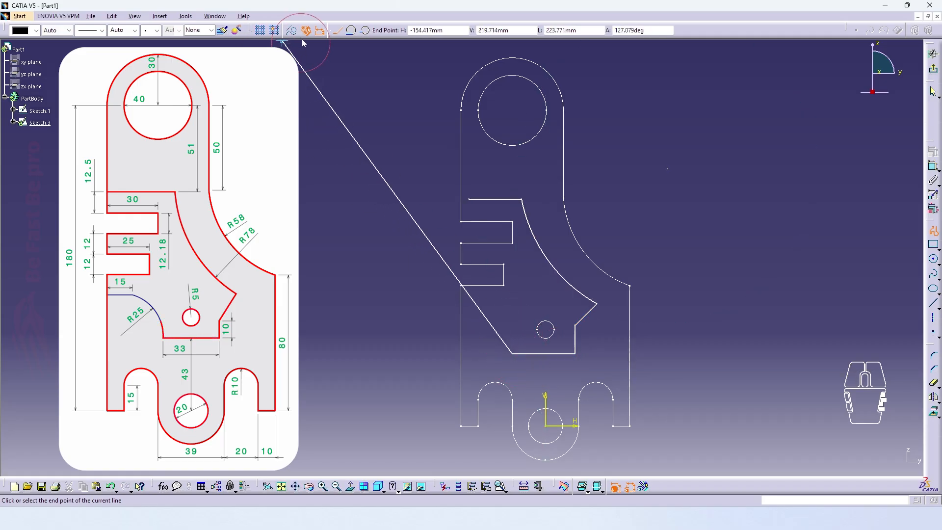
- Finish the profile with a three-point arc and an 11.5 mm approximate horizontal line near the plate's left edge, and display the geometrical constraints
click(365, 30)
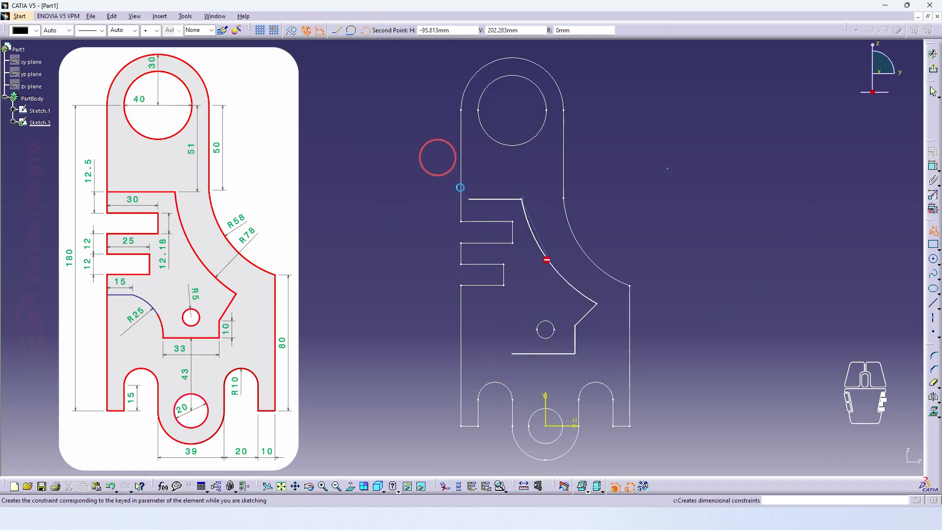
click(509, 330)
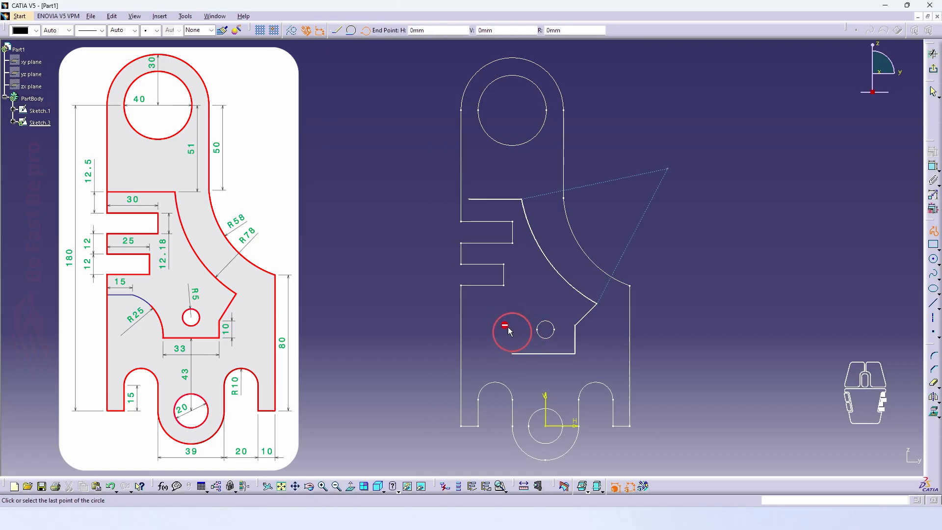
click(485, 317)
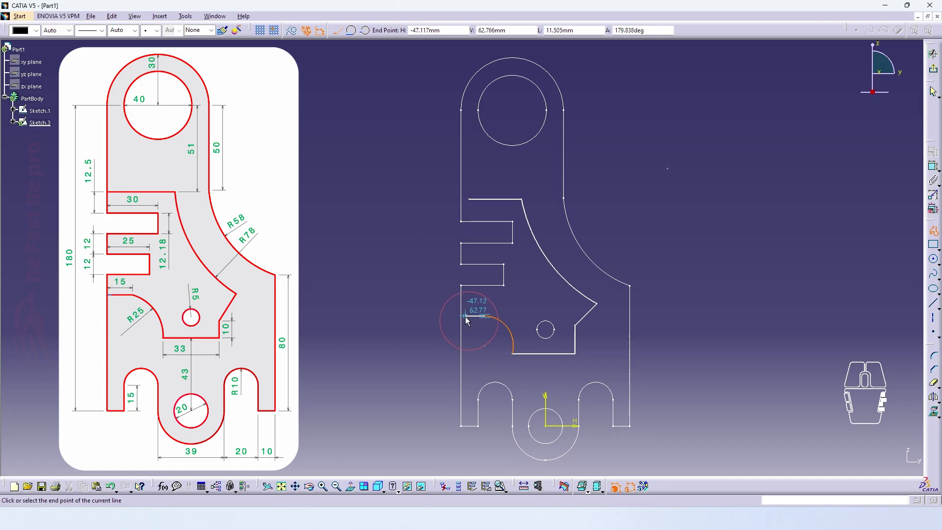
double_click(466, 317)
middle_drag(494, 348, 490, 314)
click(644, 487)
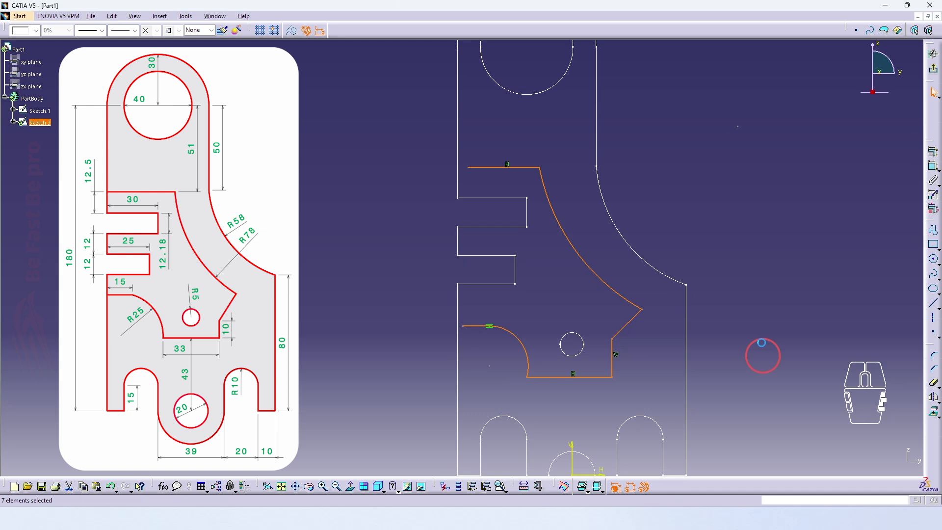
click(758, 302)
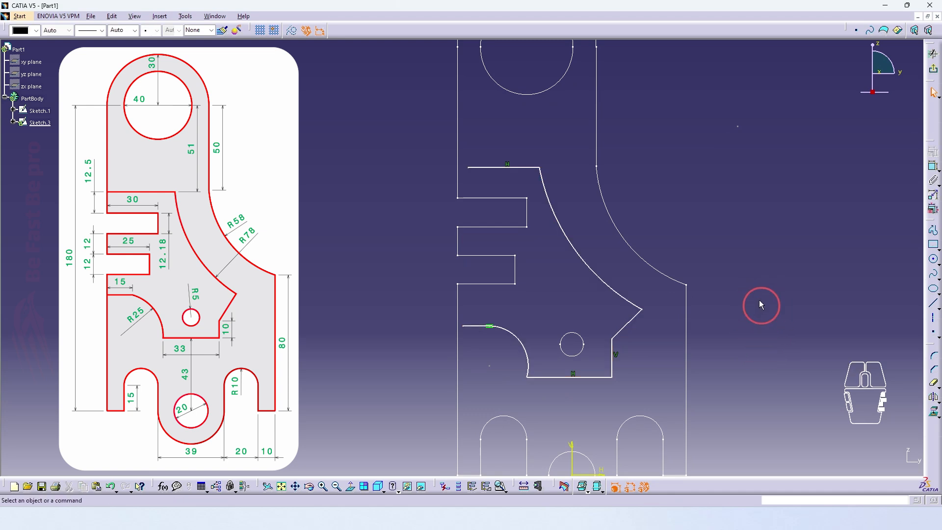
- Apply a horizontal constraint to the short line at the lower left end of the inner profile
click(934, 168)
click(462, 326)
right_click(482, 314)
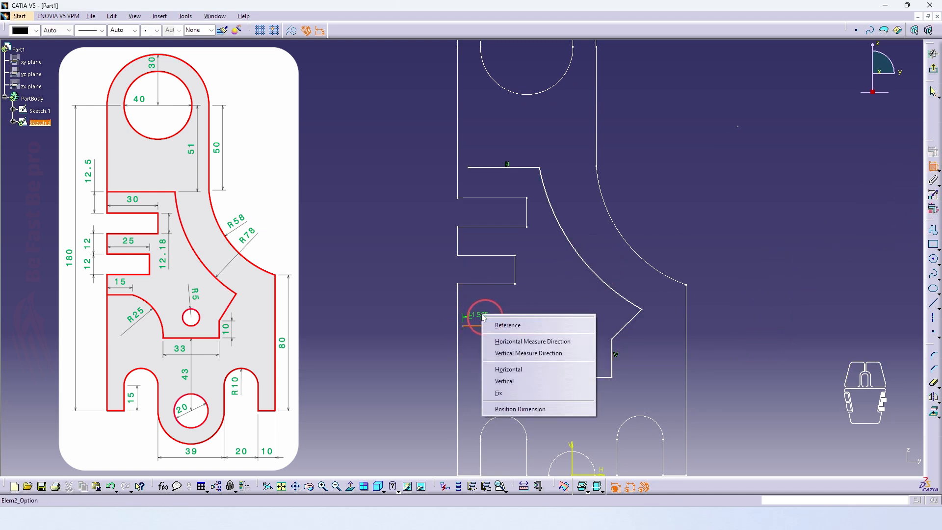
click(501, 368)
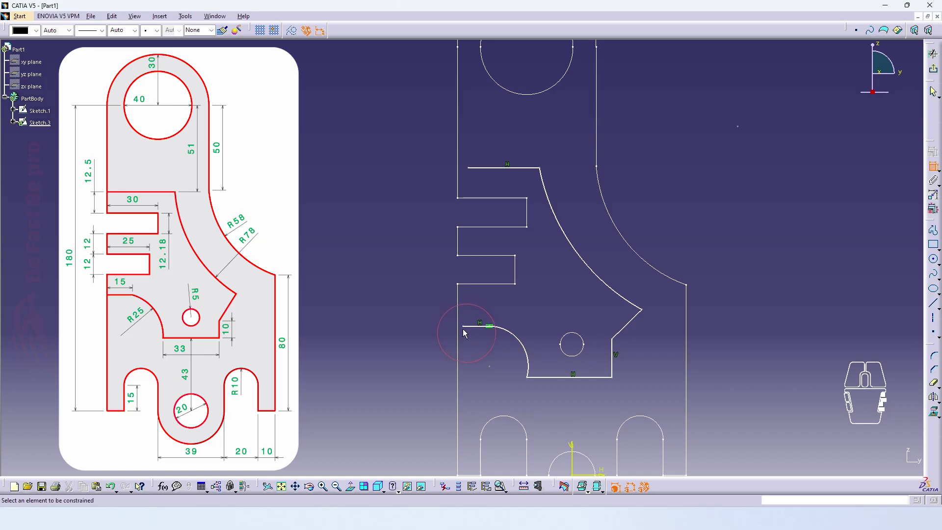
- Make the left endpoints of the inner profile's lower and upper horizontal lines coincident with the plate's left edge
click(458, 325)
right_click(425, 319)
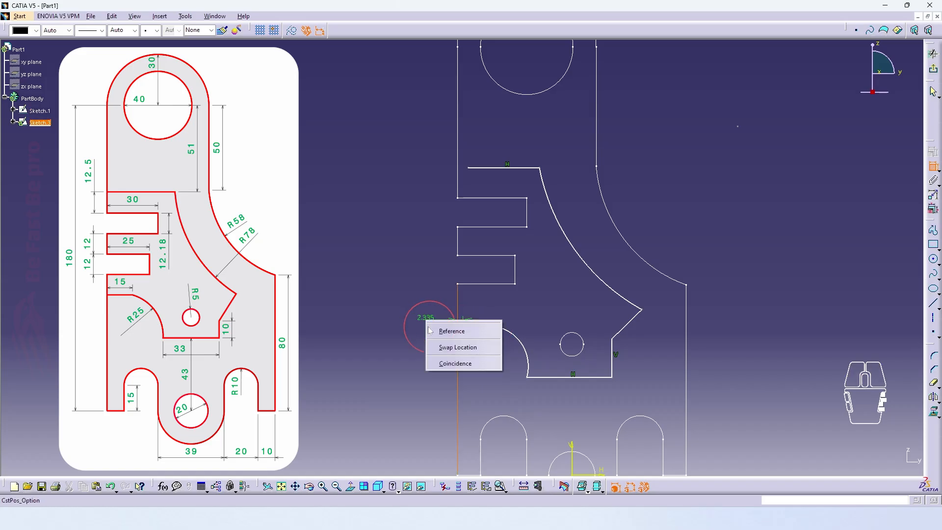
click(444, 363)
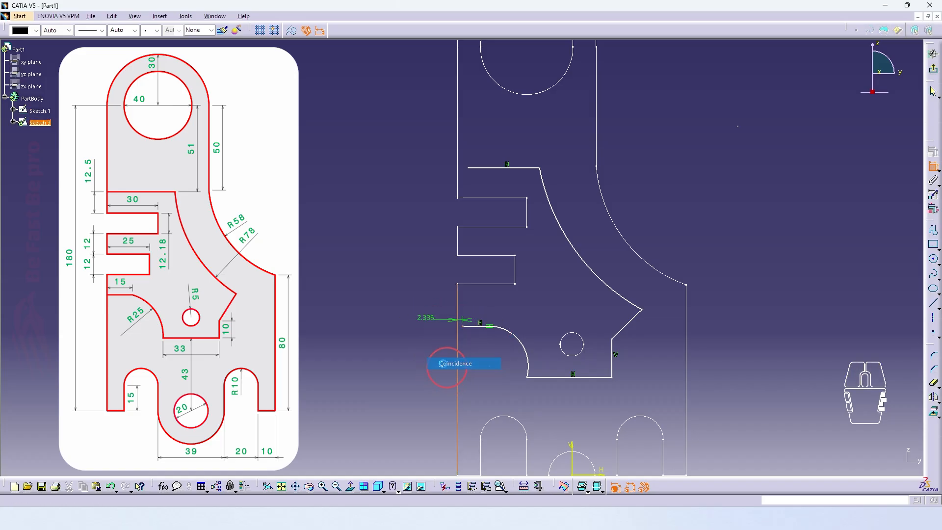
click(469, 170)
click(458, 165)
right_click(416, 170)
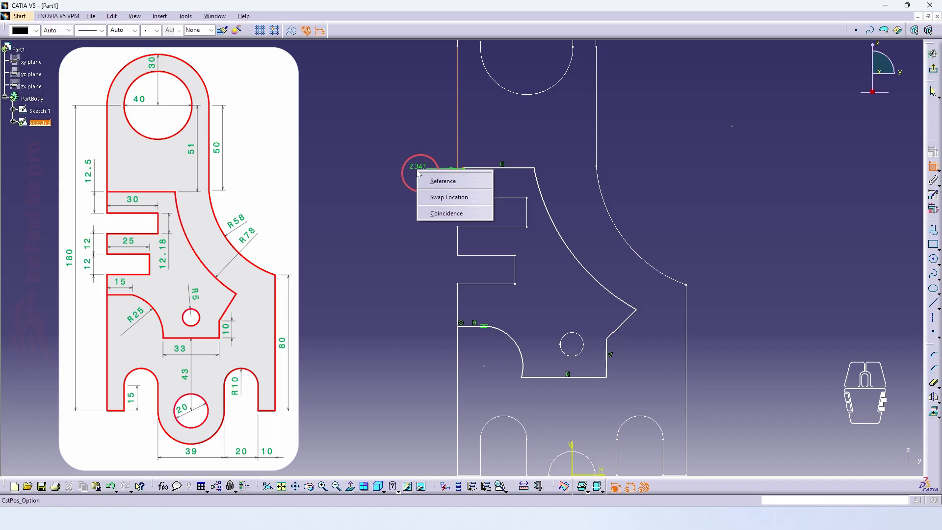
click(436, 214)
- Dimension the vertical distance between the inner profile's upper line and the upper slot's top edge
click(481, 169)
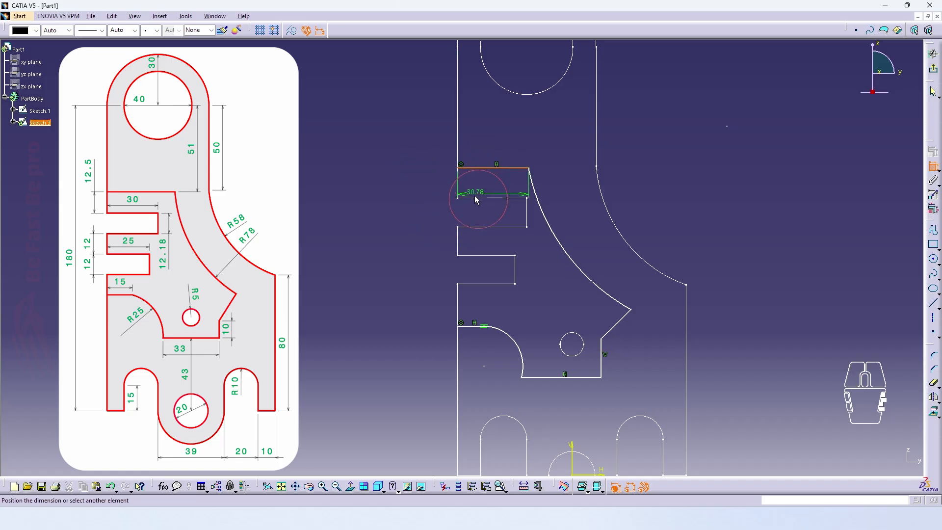
click(477, 198)
click(442, 191)
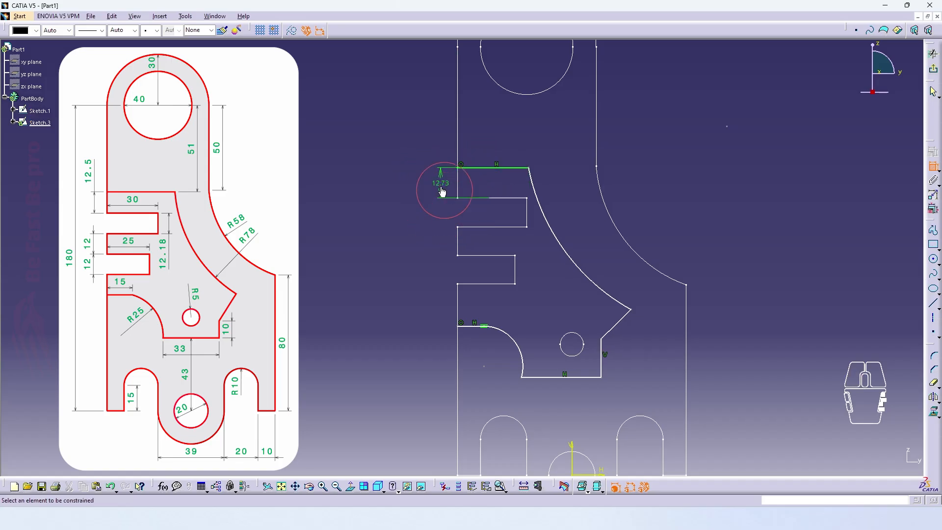
- Make the inner profile's large arc concentric with the outer profile's concave arc
click(578, 256)
click(630, 229)
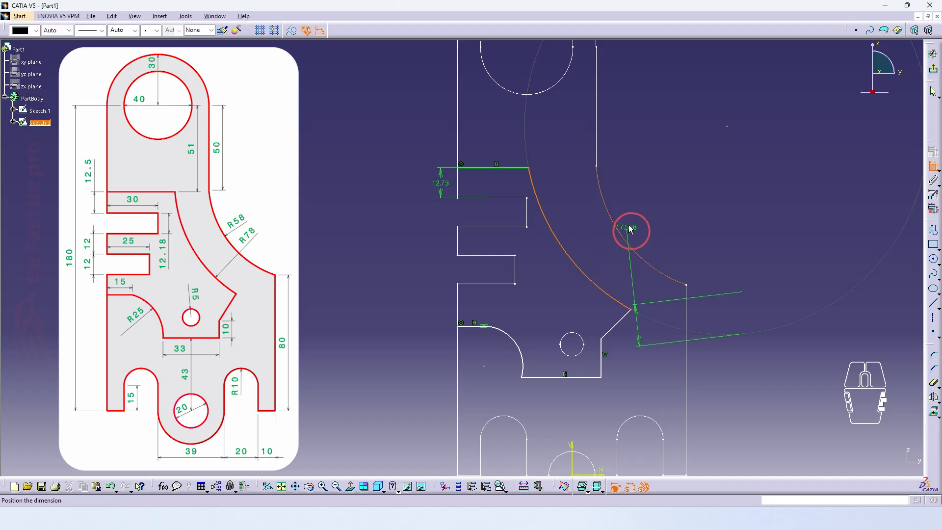
right_click(638, 204)
click(677, 276)
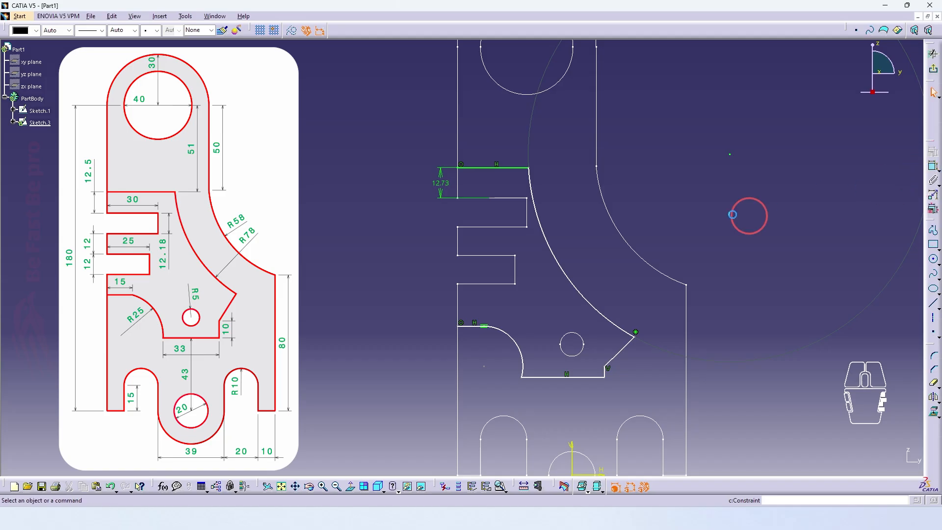
- Resize the inner profile's large arc freehand to a radius of about 78 mm and dimension its radius
click(560, 245)
drag(560, 245, 568, 239)
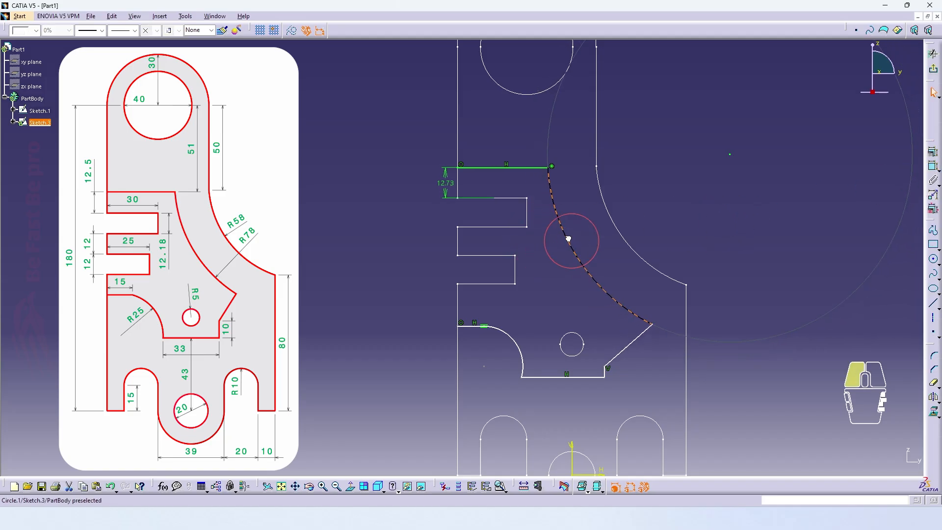
click(933, 166)
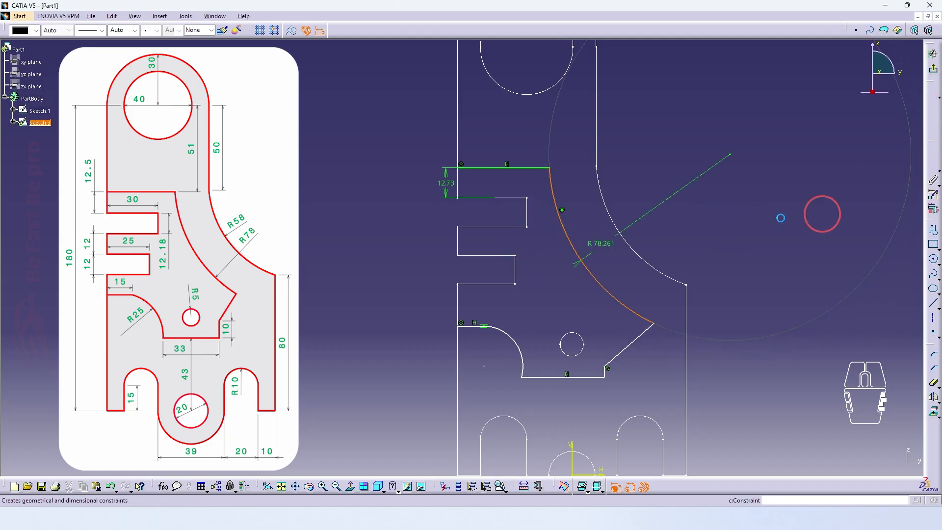
click(601, 246)
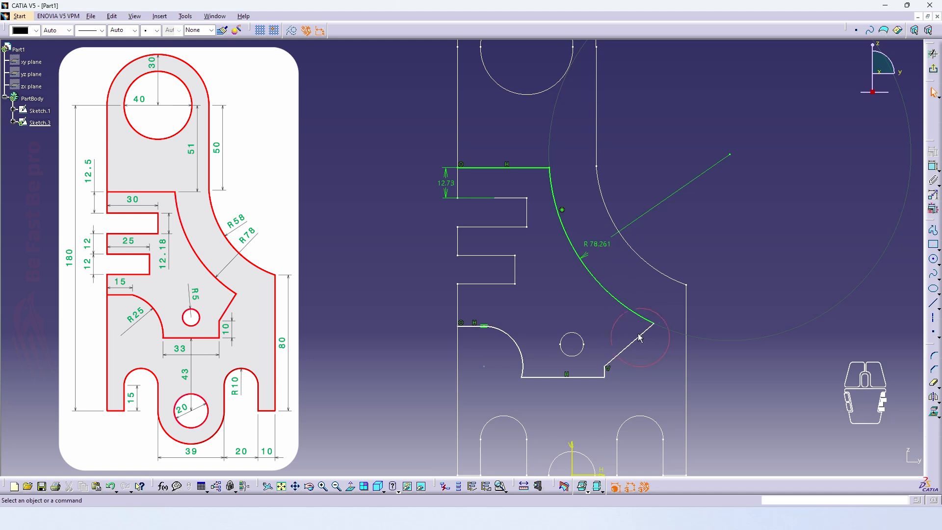
- Constrain the slanted line to be coincident with the large inner arc's centre point
mouse_move(655, 326)
mouse_down()
mouse_move(642, 316)
mouse_move(656, 316)
mouse_up()
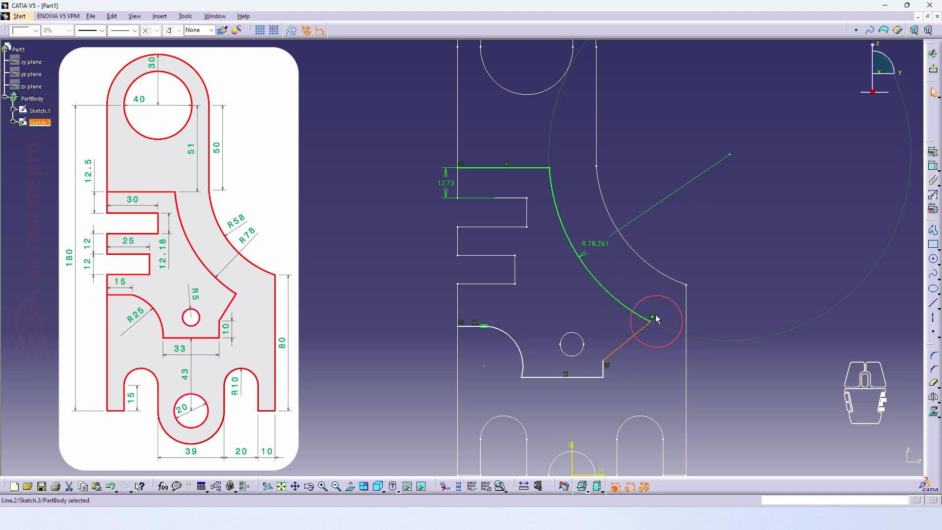
click(731, 155)
click(638, 339)
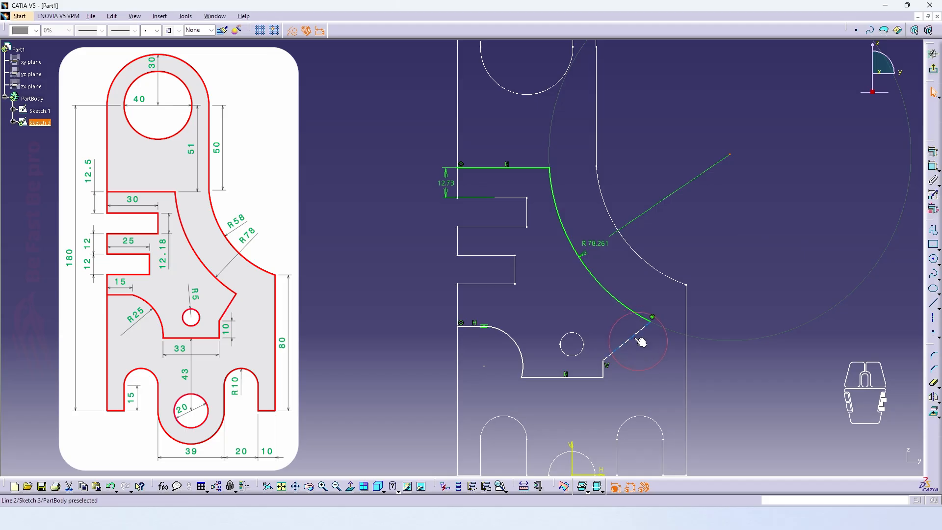
click(639, 339)
click(934, 167)
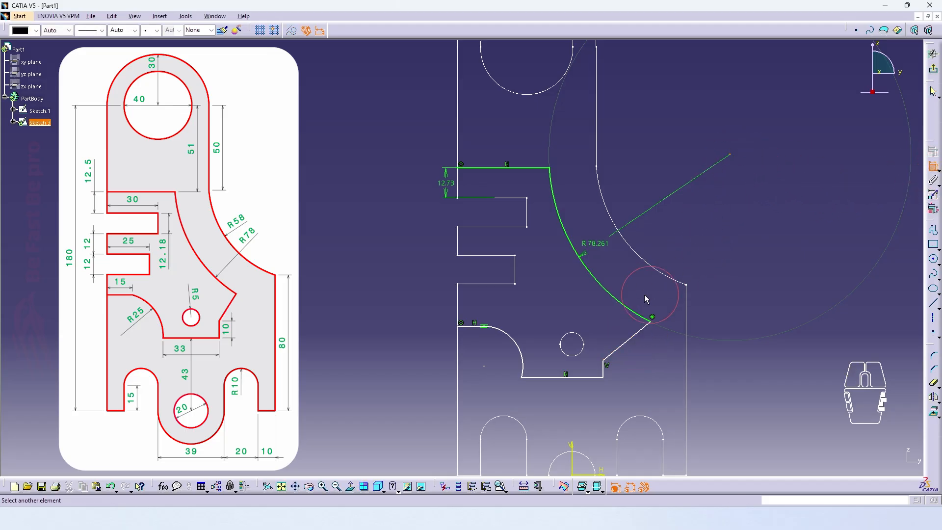
click(633, 340)
right_click(712, 227)
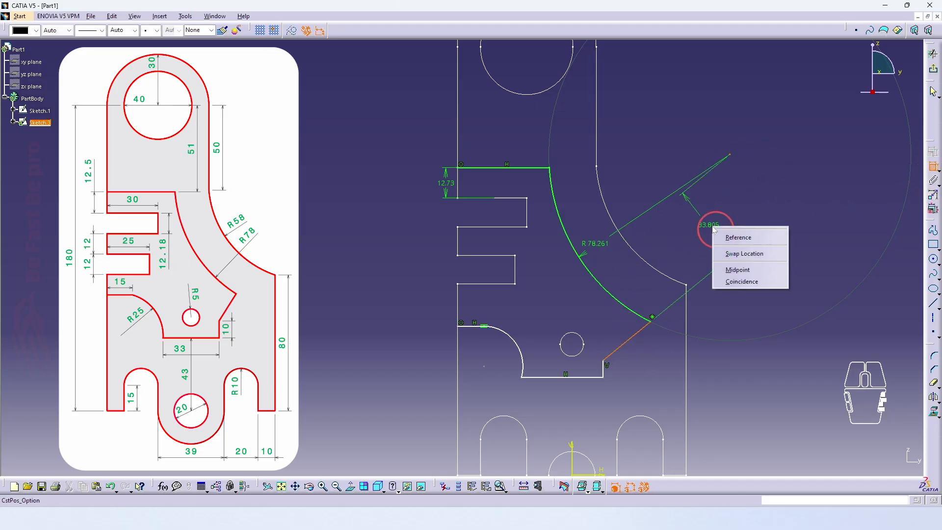
click(732, 282)
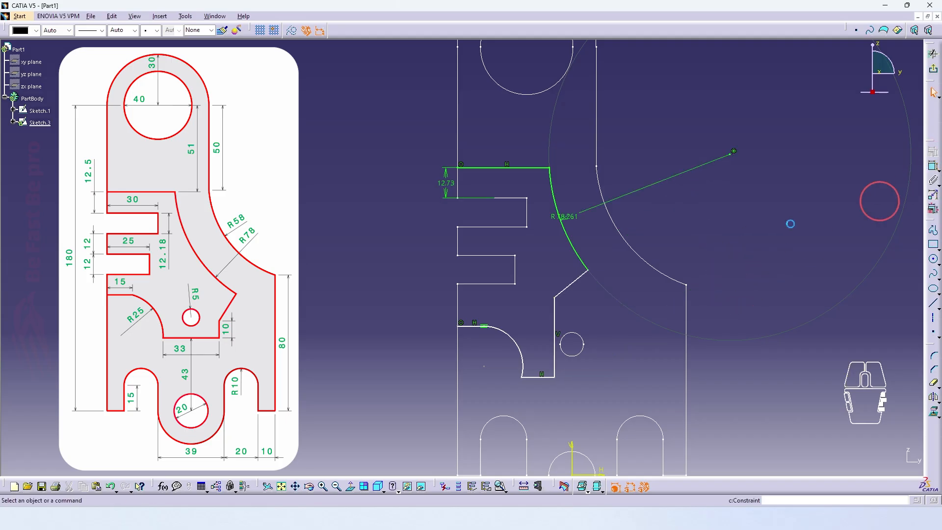
- Reposition the corner below the slanted line so the short vertical edge is about 12.4 mm long, and dimension that edge
mouse_move(555, 297)
mouse_down()
mouse_move(617, 337)
mouse_move(606, 348)
mouse_up()
click(607, 364)
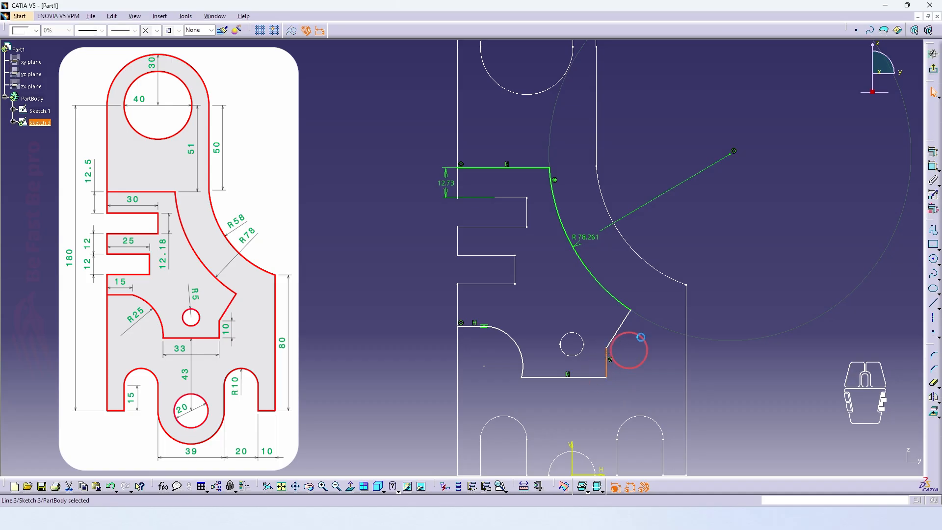
click(932, 167)
click(625, 362)
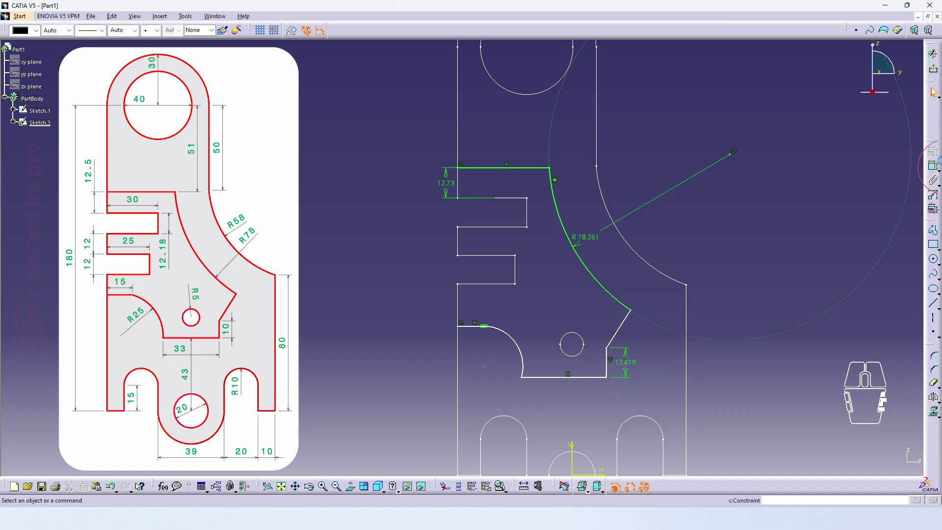
- Dimension the length of the inner profile's bottom horizontal line
click(933, 167)
click(578, 378)
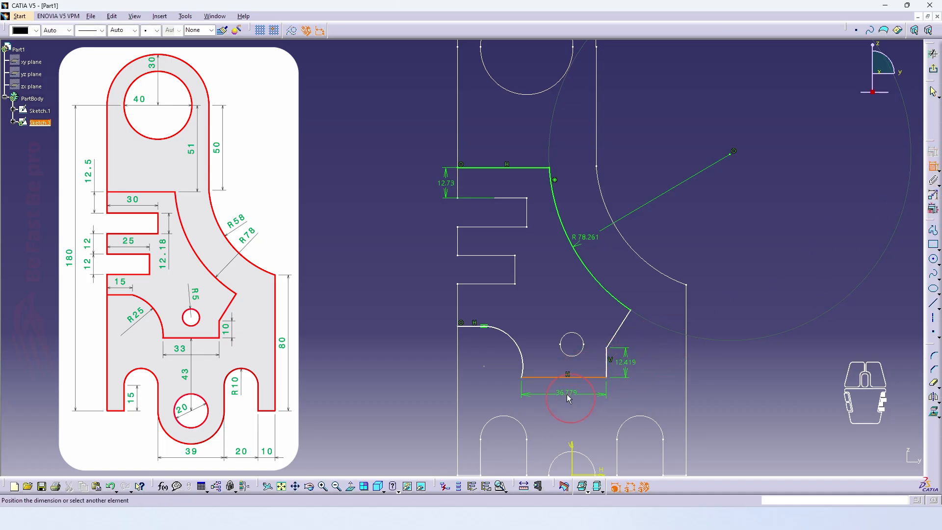
click(569, 393)
- Dimension the length of the short horizontal line beside the small arc and set its distance from the lower slot to 12 mm
click(480, 328)
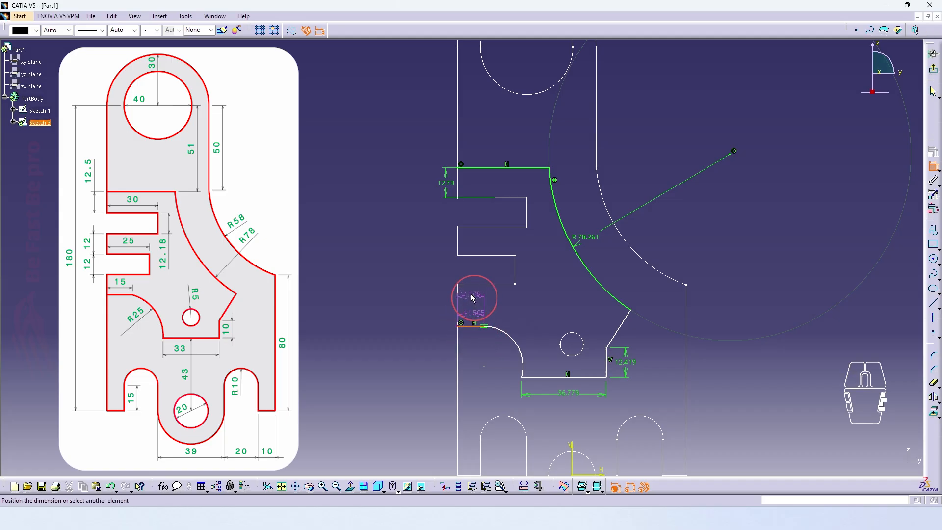
click(487, 284)
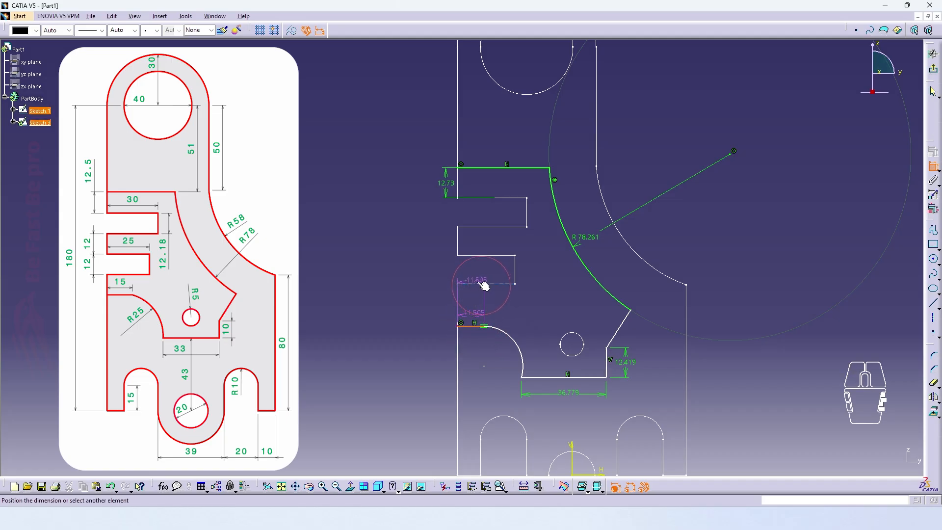
click(442, 295)
double_click(442, 297)
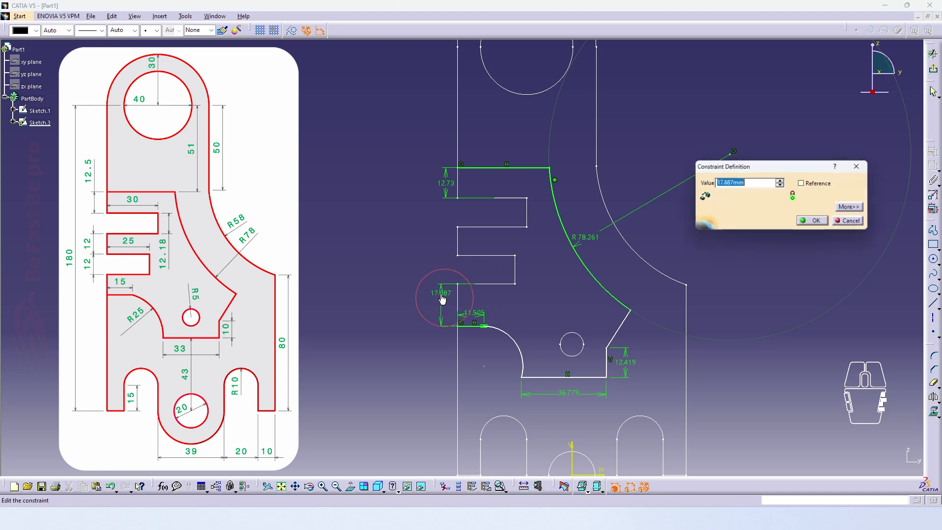
text(12)
key(Return)
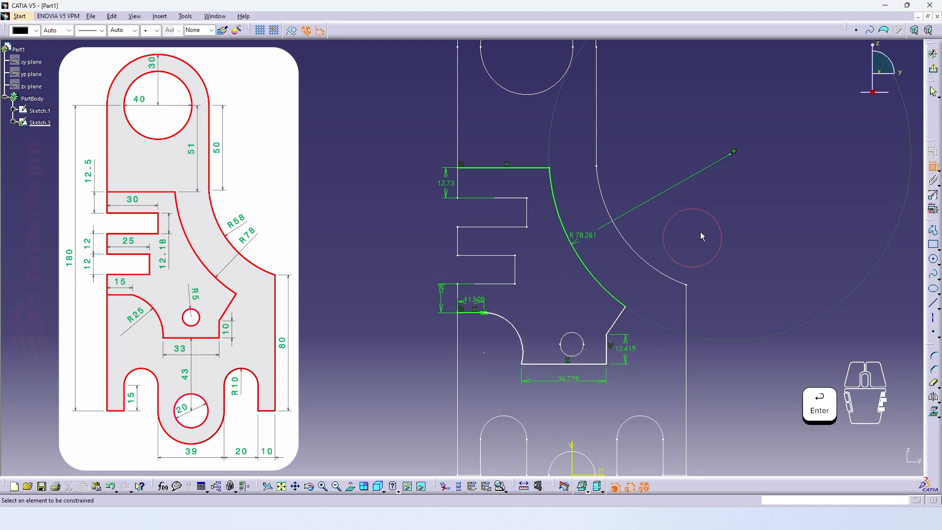
- Dimension the vertical distance between the sketch's horizontal axis and the inner profile's bottom line
mouse_move(700, 294)
middle_down()
mouse_move(643, 261)
mouse_move(567, 439)
middle_up()
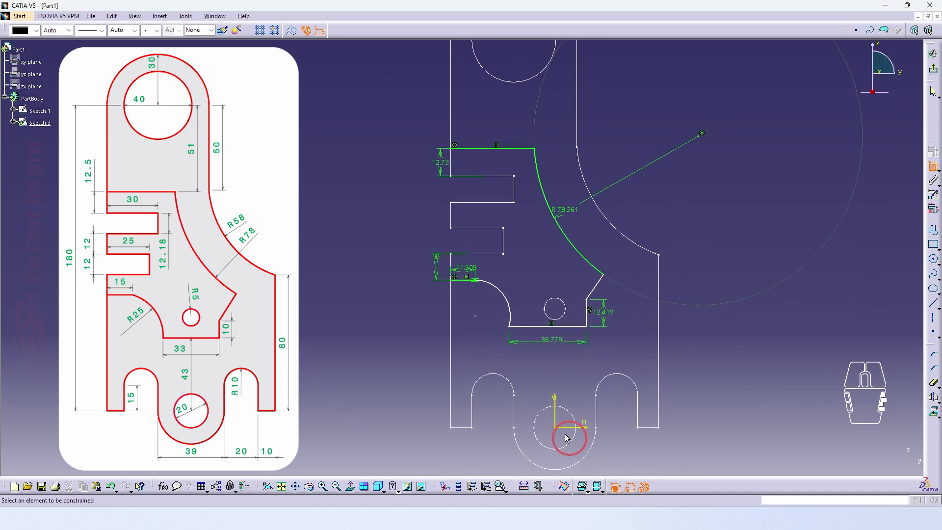
click(572, 428)
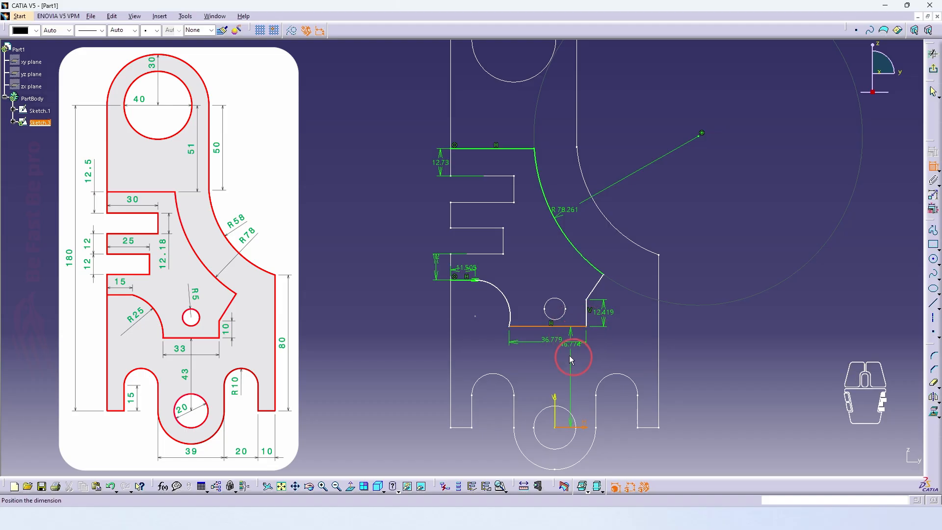
click(571, 377)
- Edit the inner profile's dimensions together: axis distance 43, short line 15, bottom line 33, vertical edge 10, large radius 78, upper slot distance 12.5 mm
mouse_move(736, 323)
middle_down()
mouse_move(762, 325)
mouse_move(753, 343)
mouse_move(724, 340)
mouse_move(883, 241)
middle_up()
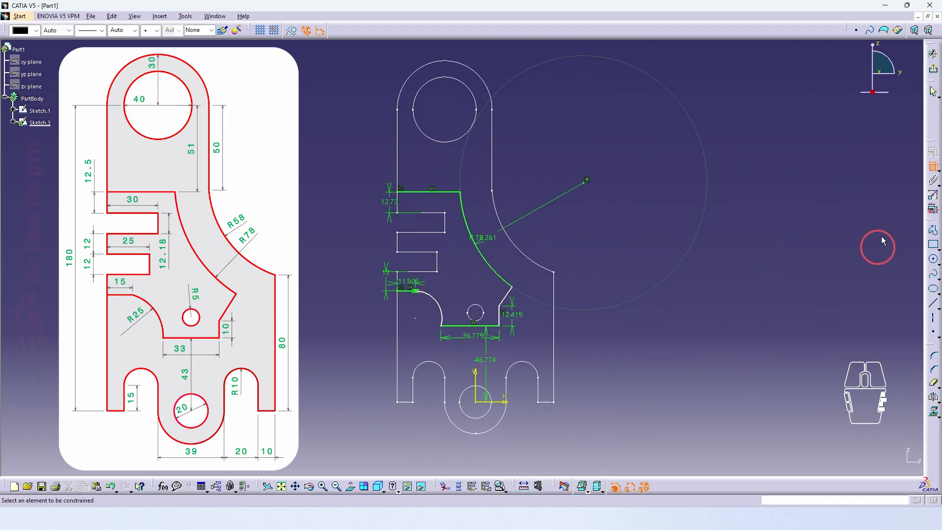
click(934, 209)
text(43mm)
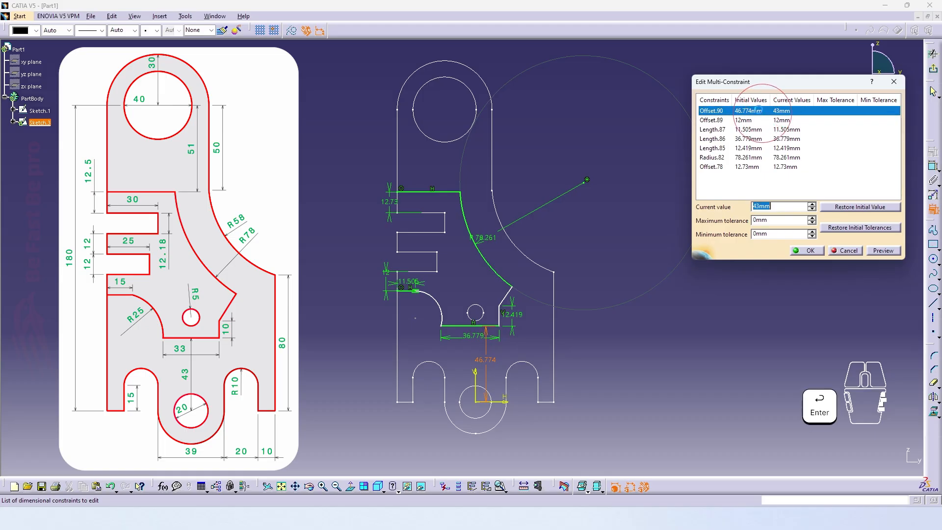
click(777, 128)
text(15)
click(785, 138)
text(33)
click(793, 148)
text(10)
key(Return)
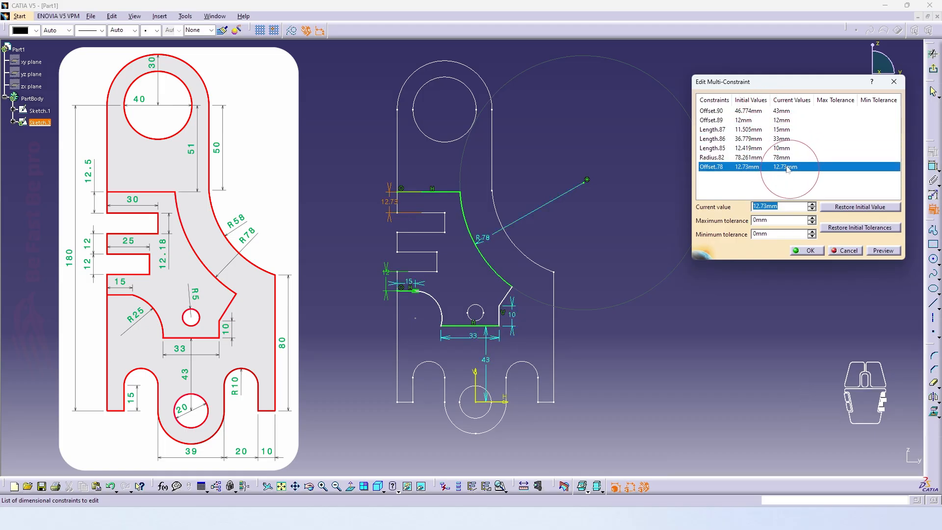
click(805, 251)
- Constrain the bottom line's two endpoints symmetrically about the sketch origin and dimension the small arc's radius
mouse_move(618, 266)
middle_down()
mouse_move(697, 270)
mouse_move(695, 262)
middle_up()
drag(599, 300, 589, 343)
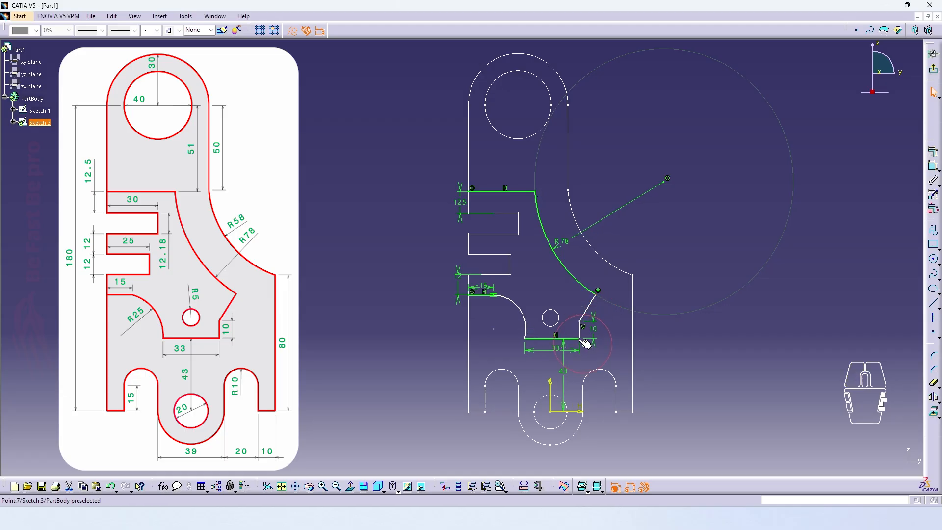
right_click(531, 345)
click(551, 416)
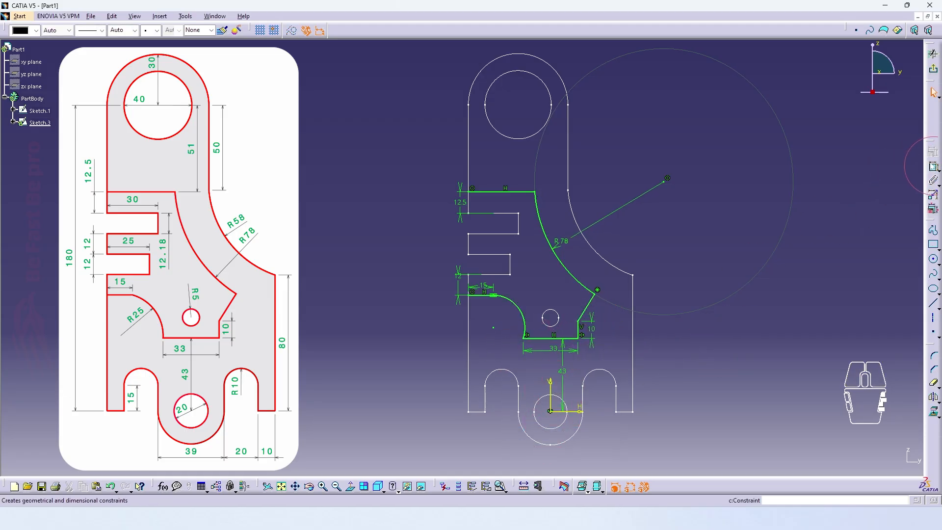
click(521, 314)
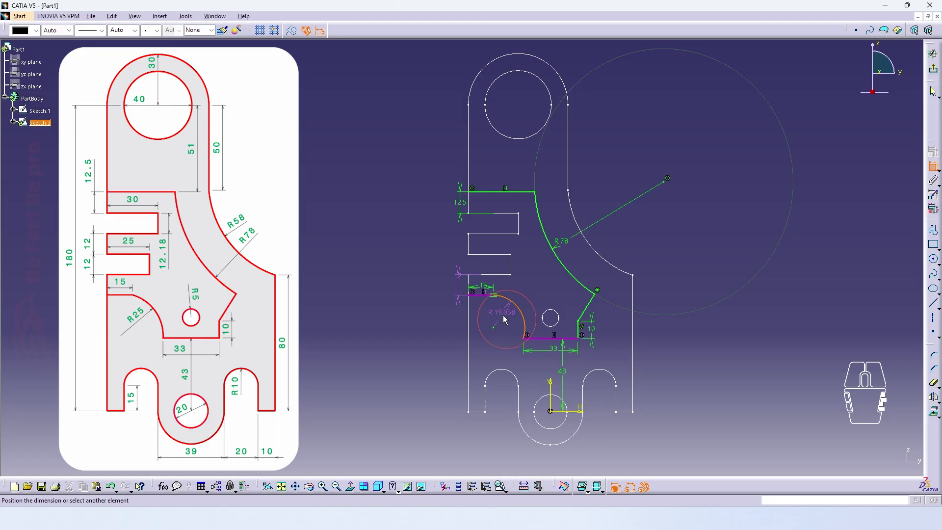
click(505, 320)
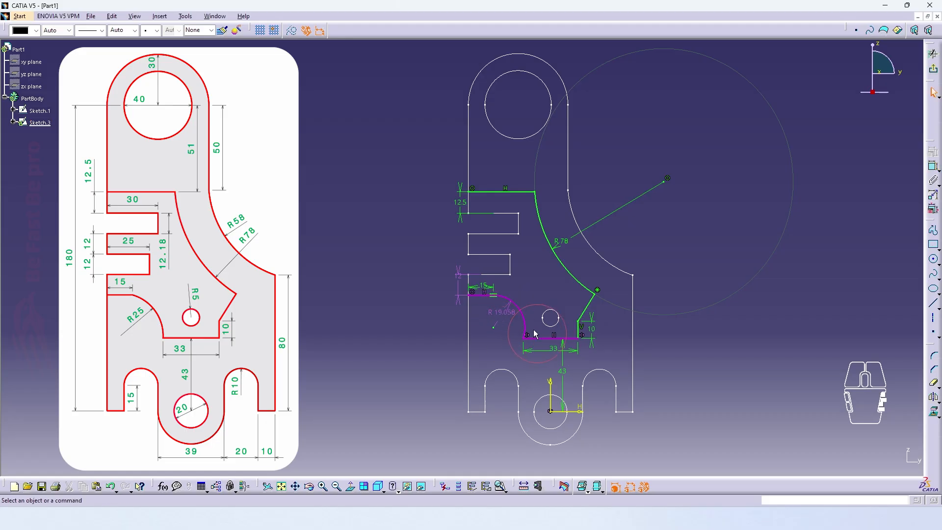
- Try making the 12 mm slot distance a reference dimension and setting the small arc's radius to 25 mm
middle_drag(512, 334, 622, 172)
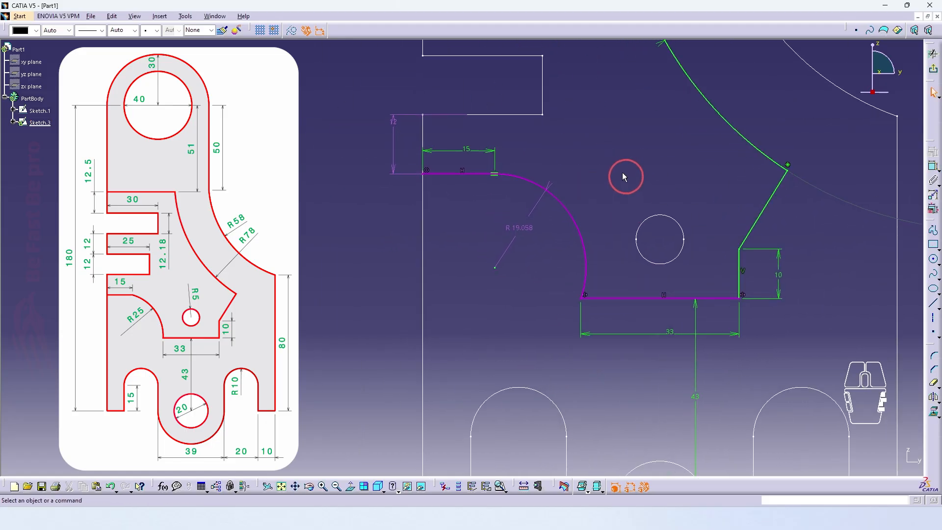
click(402, 144)
double_click(393, 128)
click(803, 183)
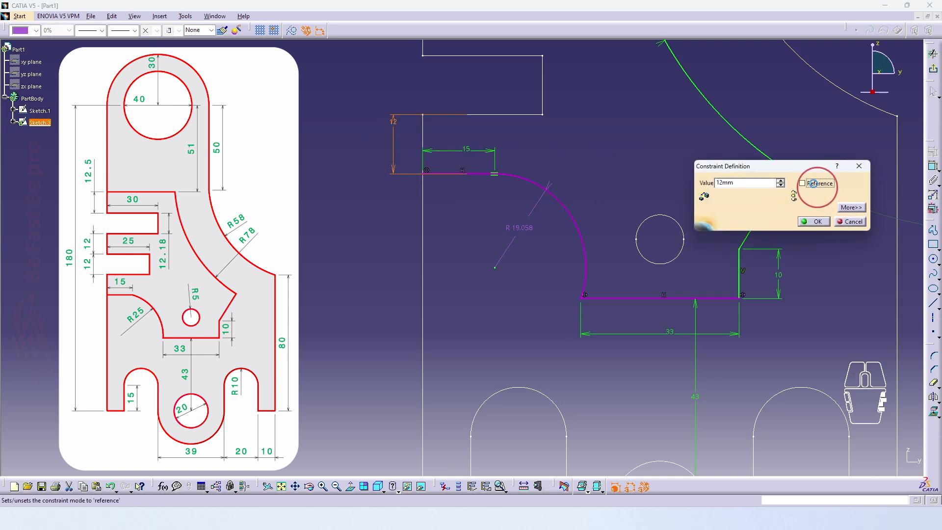
click(811, 221)
double_click(518, 229)
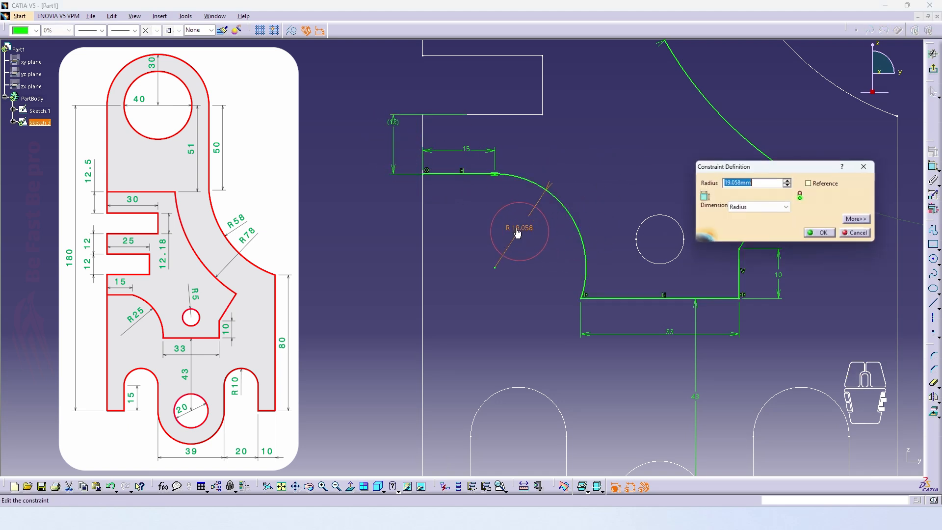
text(25)
key(Return)
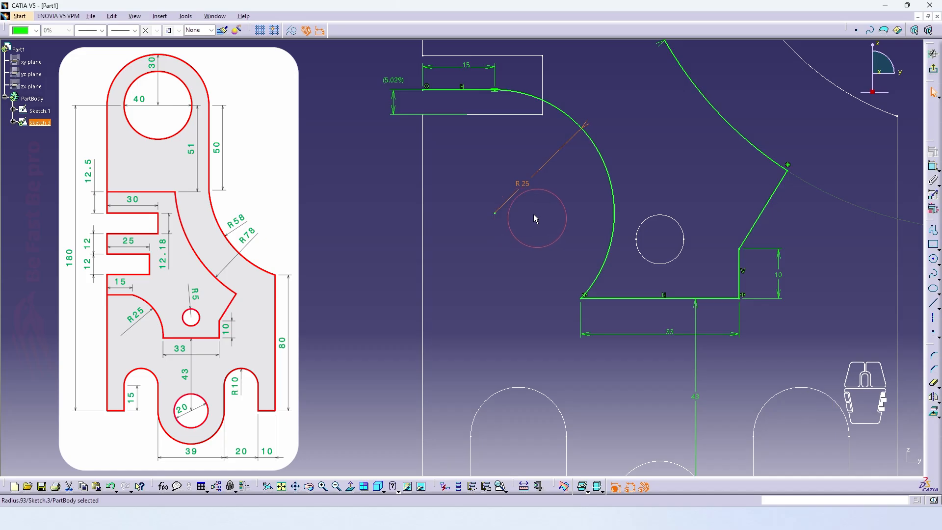
- Undo the small arc's radius change and turn the 12 mm slot distance back into a driving dimension
click(112, 17)
click(129, 28)
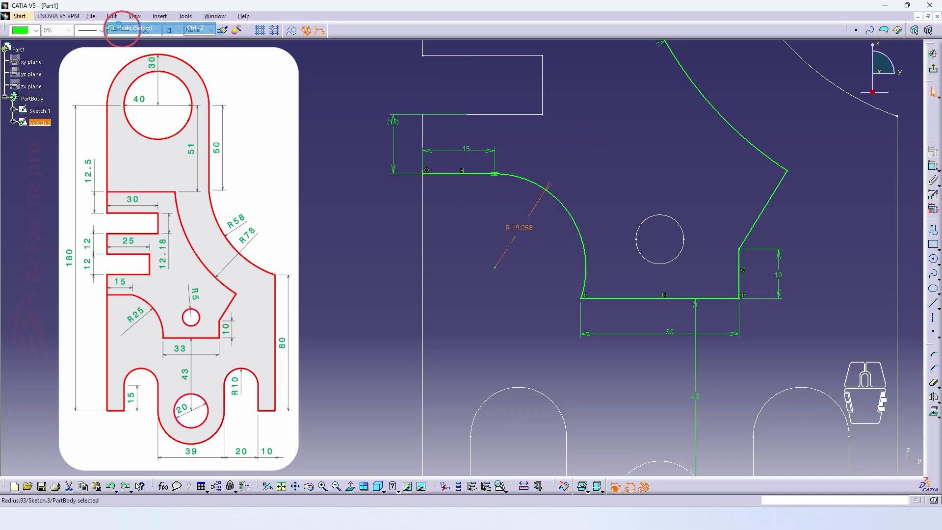
double_click(393, 121)
click(812, 189)
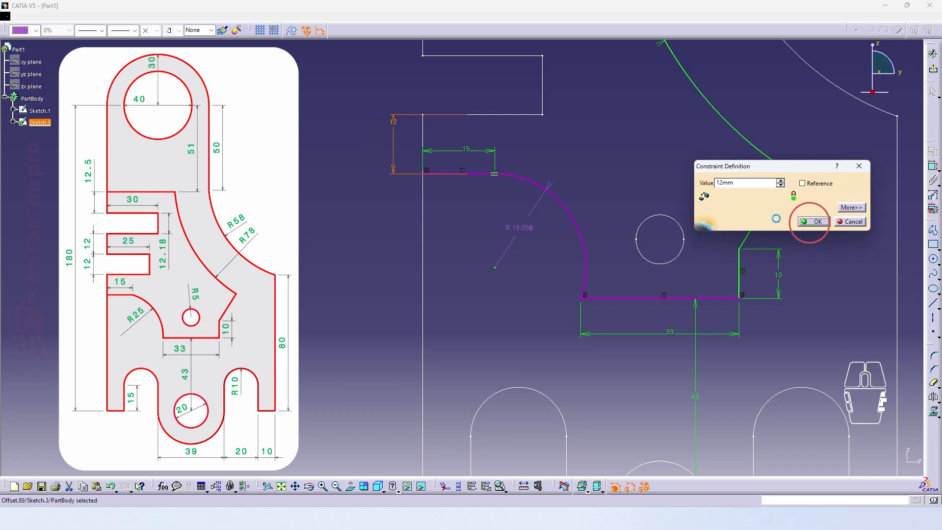
click(814, 221)
- Convert the small arc's radius dimension into a reference dimension
double_click(526, 229)
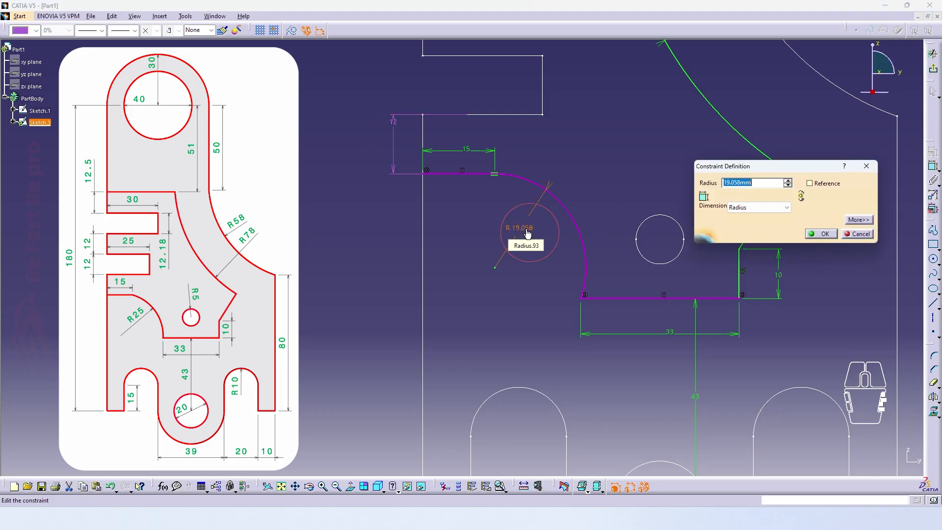
click(809, 183)
click(824, 235)
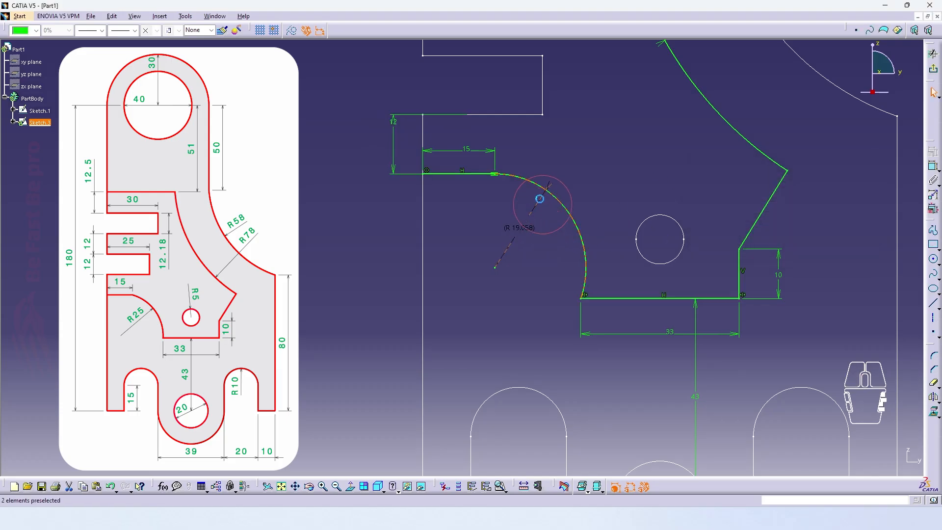
- Delete the tangency constraint between the short horizontal line and the small arc
click(578, 235)
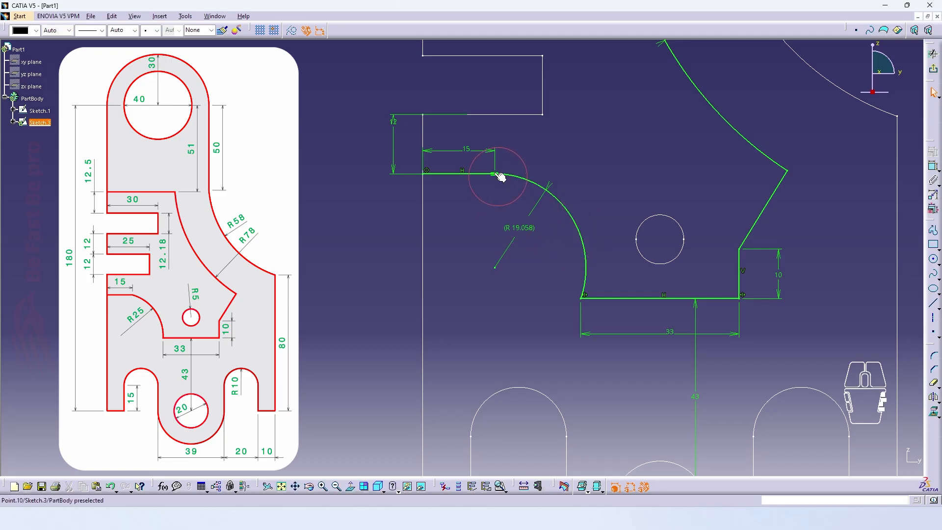
key(Down)
key(Down)
key(Down)
key(Down)
key(Return)
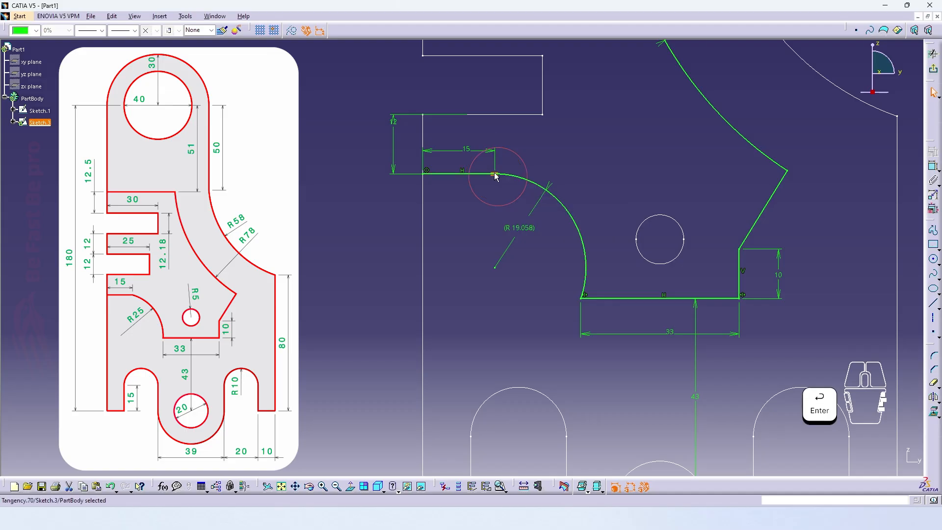
key(Delete)
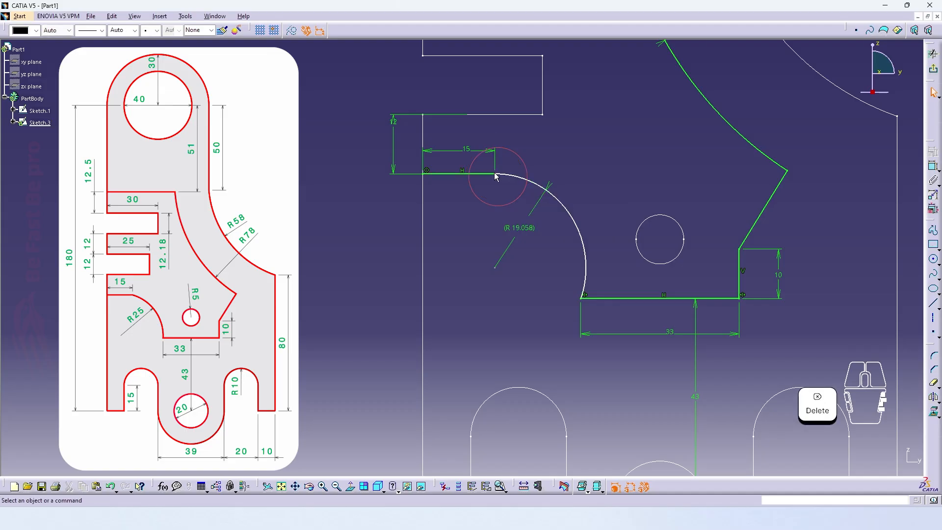
- Make the small arc's radius a driving dimension again and set it to 25 mm
double_click(514, 228)
click(818, 184)
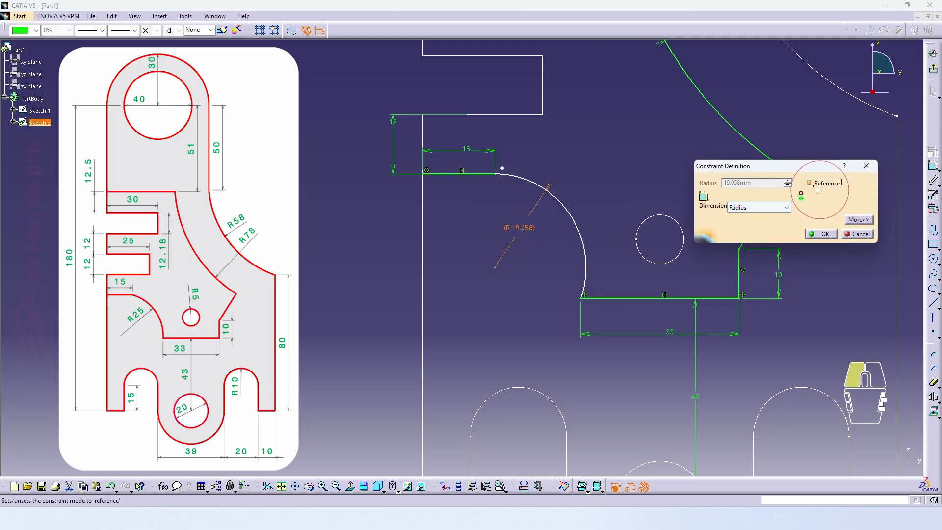
drag(755, 186, 656, 190)
text(25)
key(Return)
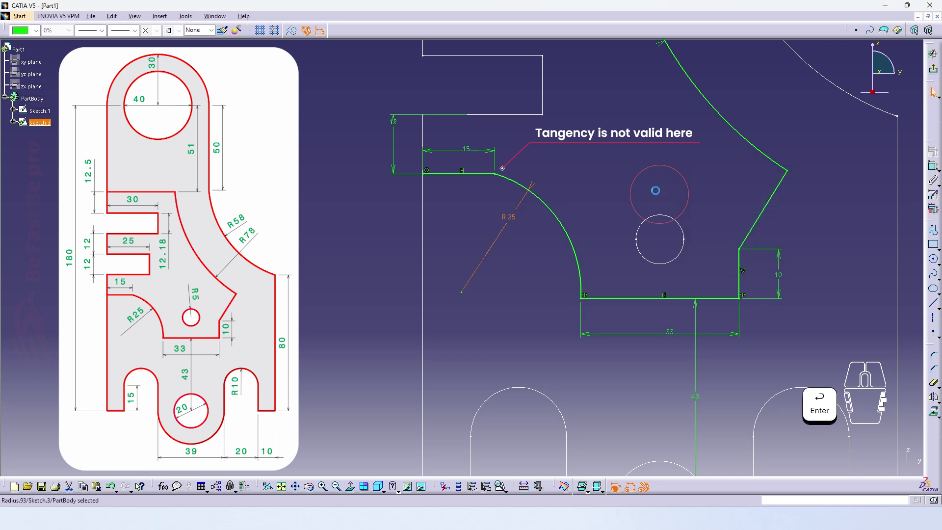
click(568, 193)
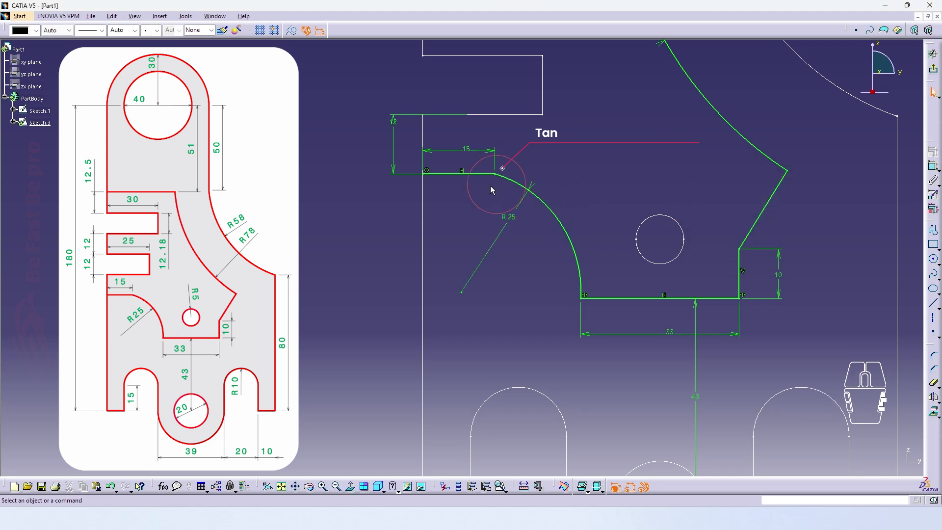
- Exit the inner profile sketch and select the outer and inner profile sketches in turn to check their geometry
mouse_move(488, 201)
middle_down()
mouse_move(488, 213)
mouse_move(543, 261)
mouse_move(540, 248)
mouse_move(542, 280)
mouse_move(644, 437)
middle_up()
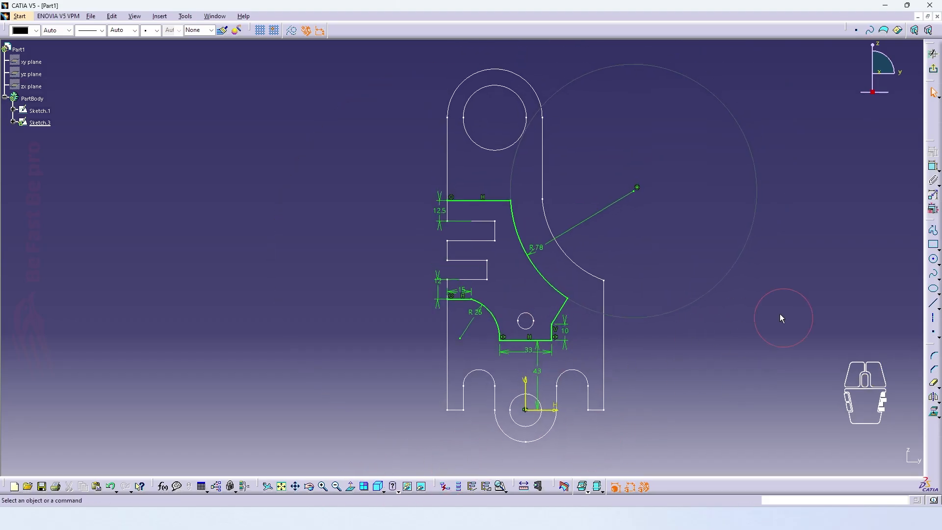
mouse_move(780, 314)
middle_down()
mouse_move(738, 339)
mouse_move(746, 335)
middle_up()
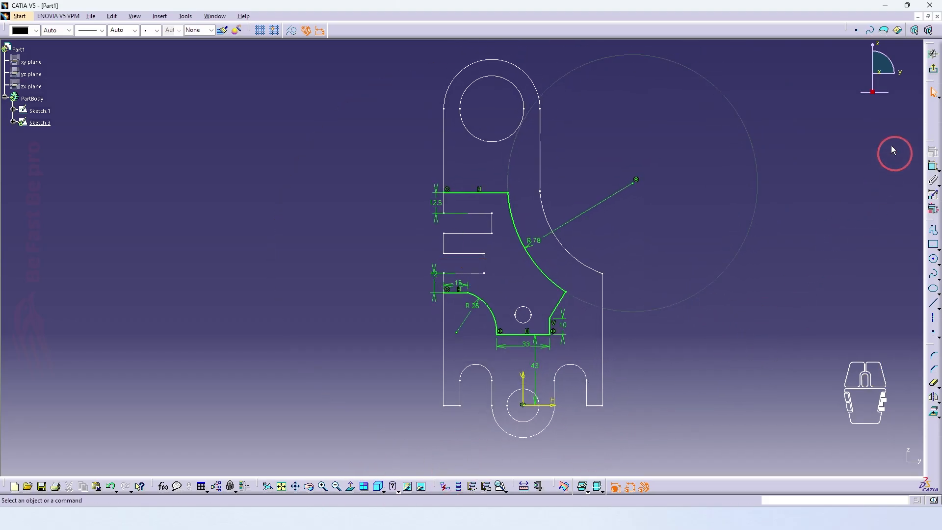
click(933, 92)
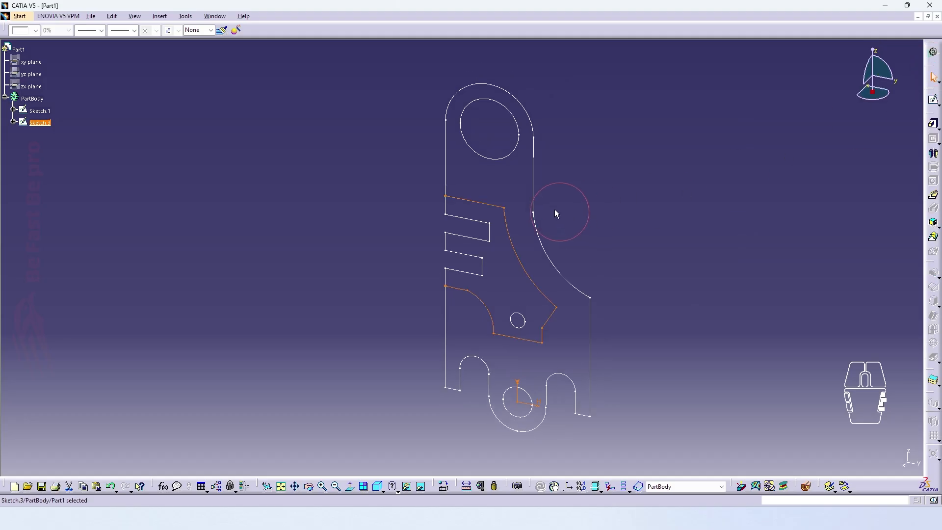
middle_drag(555, 207, 563, 190)
click(694, 199)
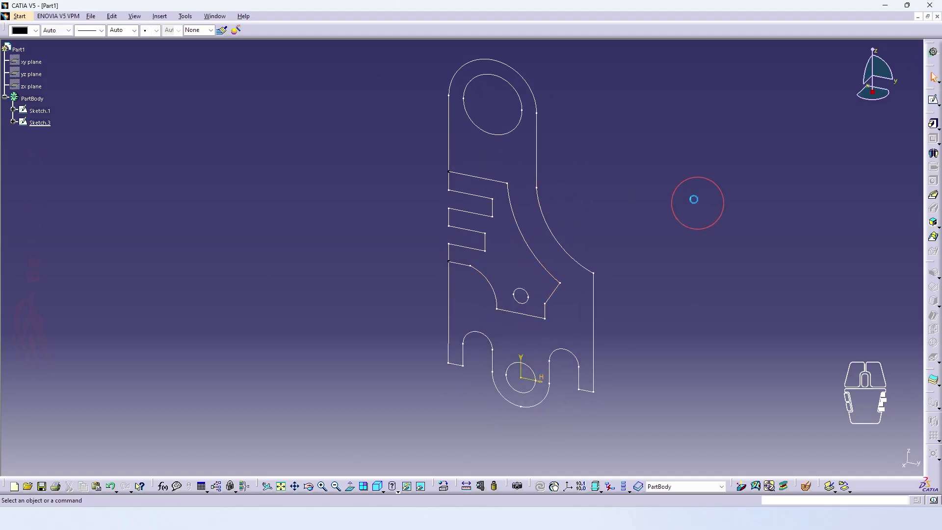
click(51, 113)
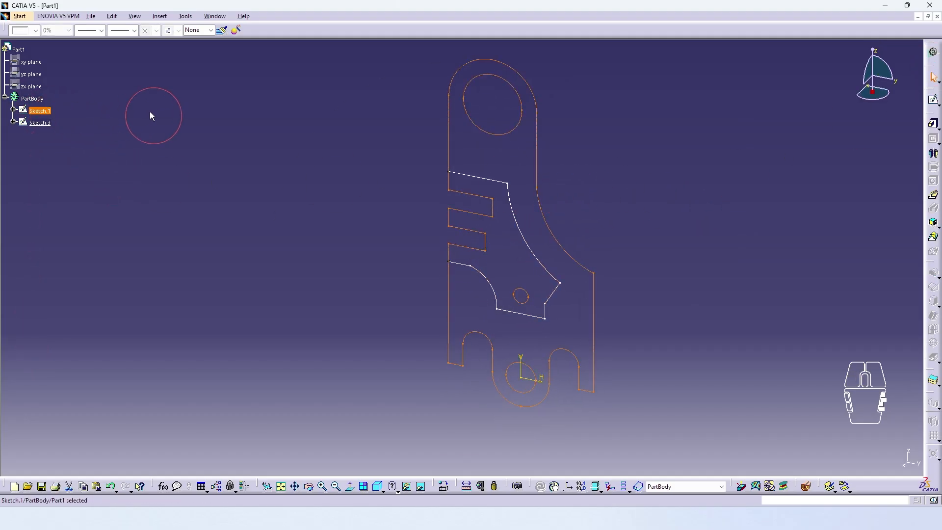
click(90, 129)
click(42, 126)
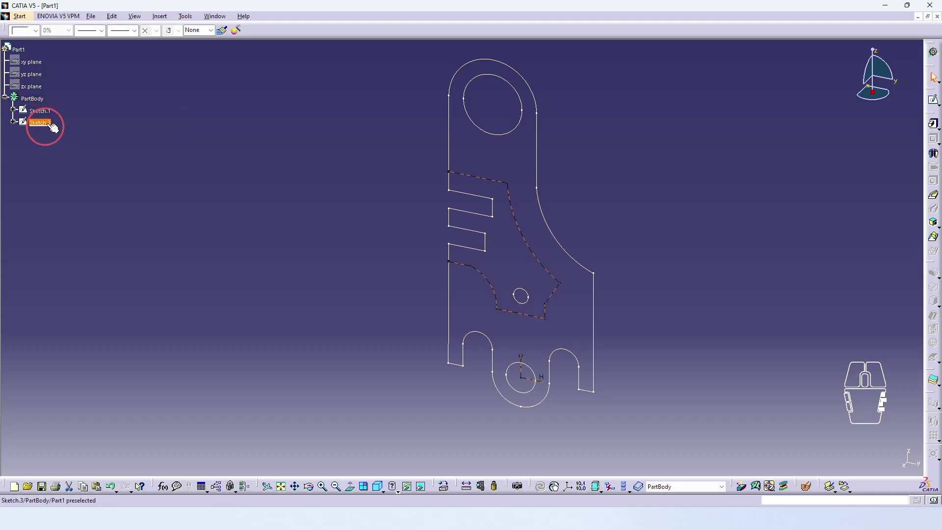
click(199, 133)
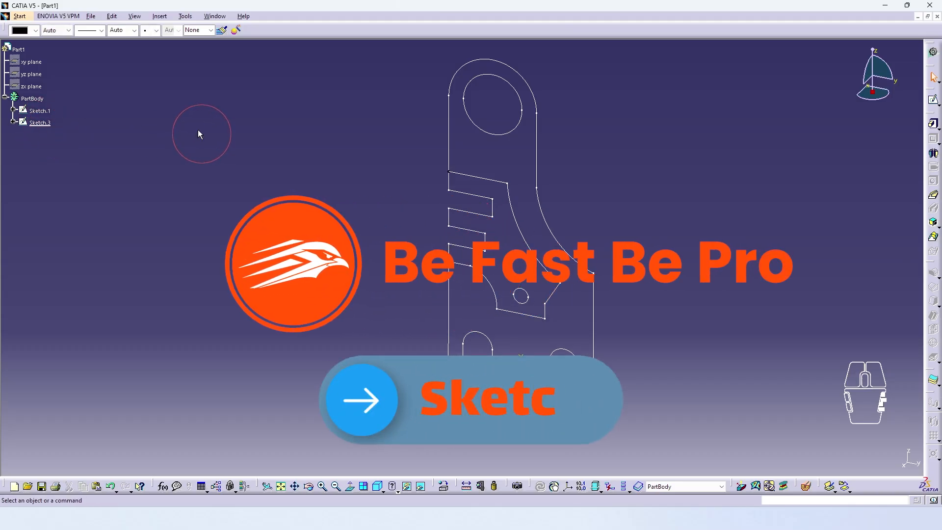